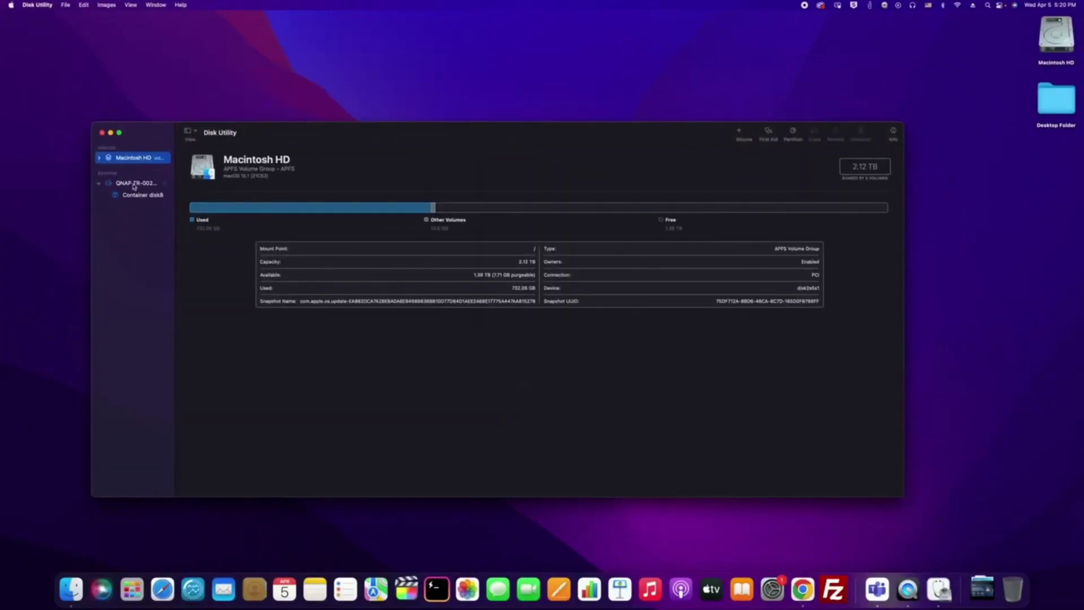
Select the QNAP TR-002 disk in Disk Utility, open its erase options and view the Format choices
{"action": "left_click", "coordinate": [135, 183]}
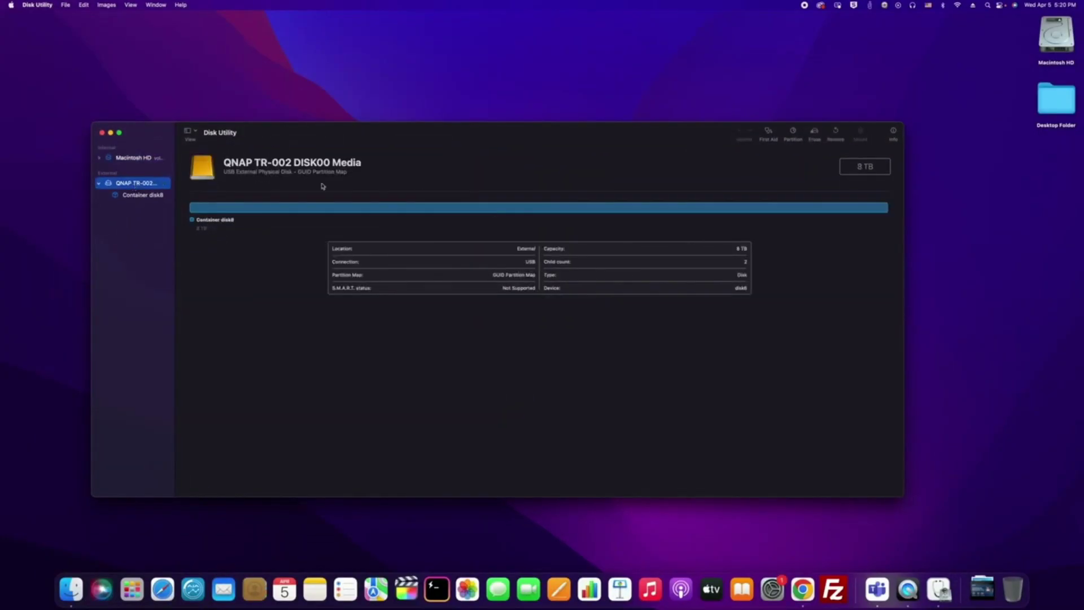
{"action": "left_click", "coordinate": [814, 133]}
{"action": "left_click", "coordinate": [814, 133]}
{"action": "left_click", "coordinate": [814, 133]}
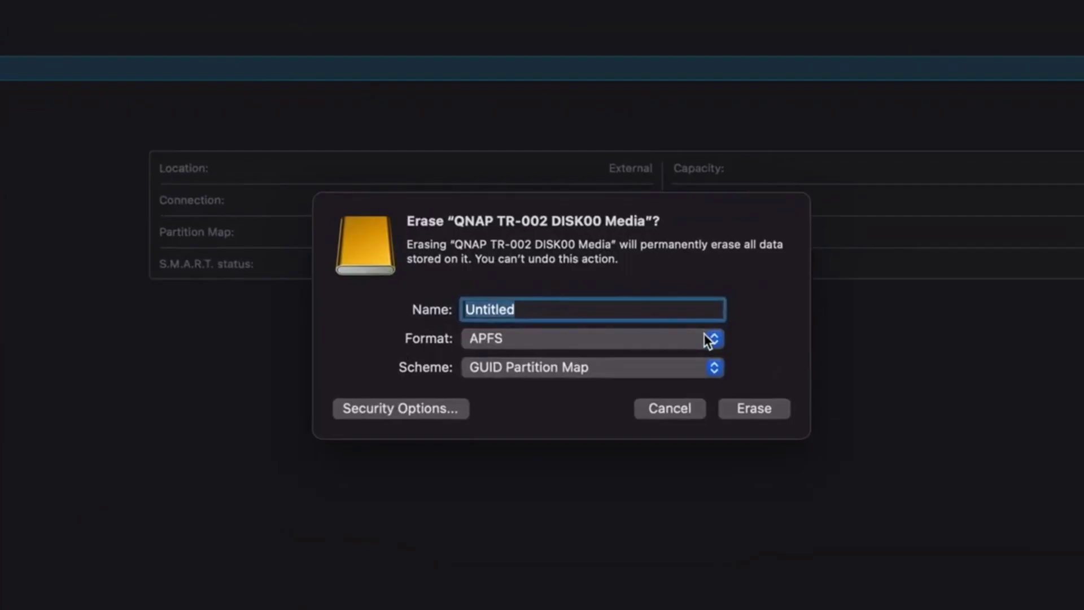
{"action": "left_click", "coordinate": [704, 333]}
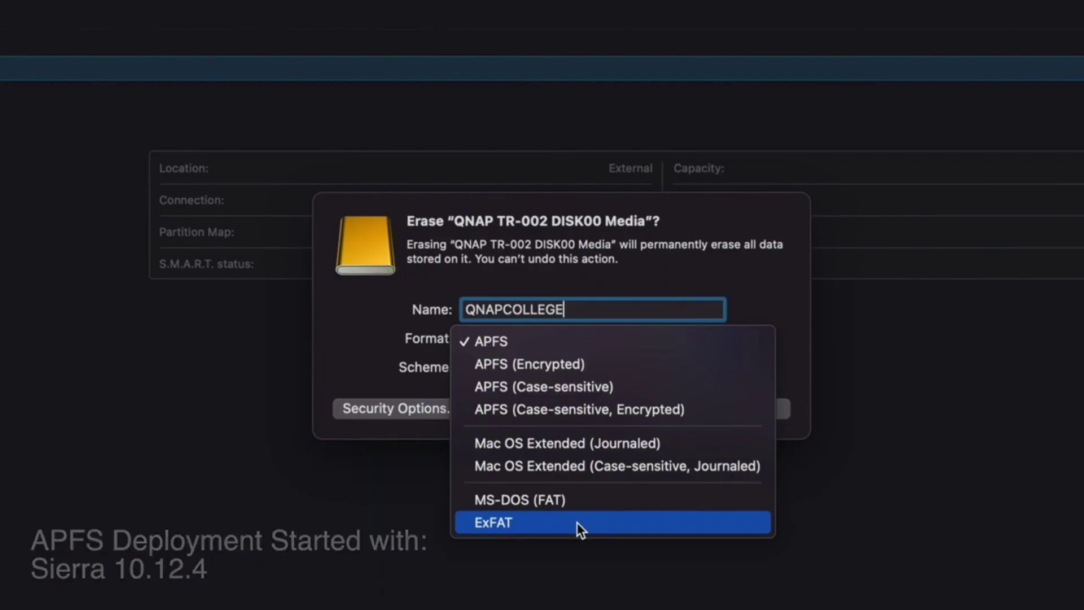
Erase the TR-002 disk as ExFAT with a GUID Partition Map scheme
{"action": "left_click", "coordinate": [577, 523]}
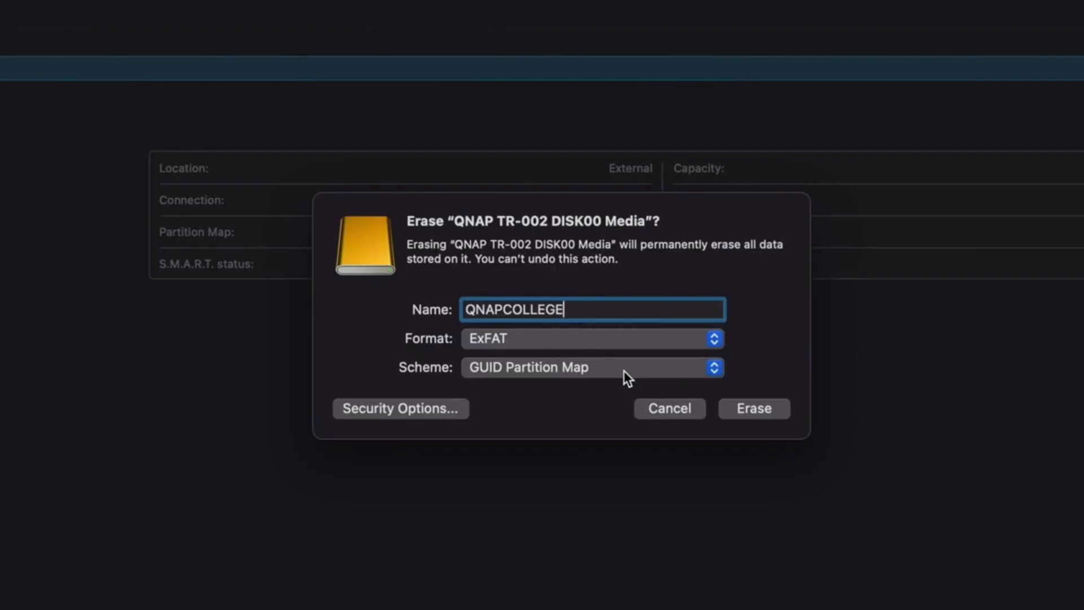
{"action": "left_click", "coordinate": [625, 370]}
{"action": "left_click", "coordinate": [783, 408]}
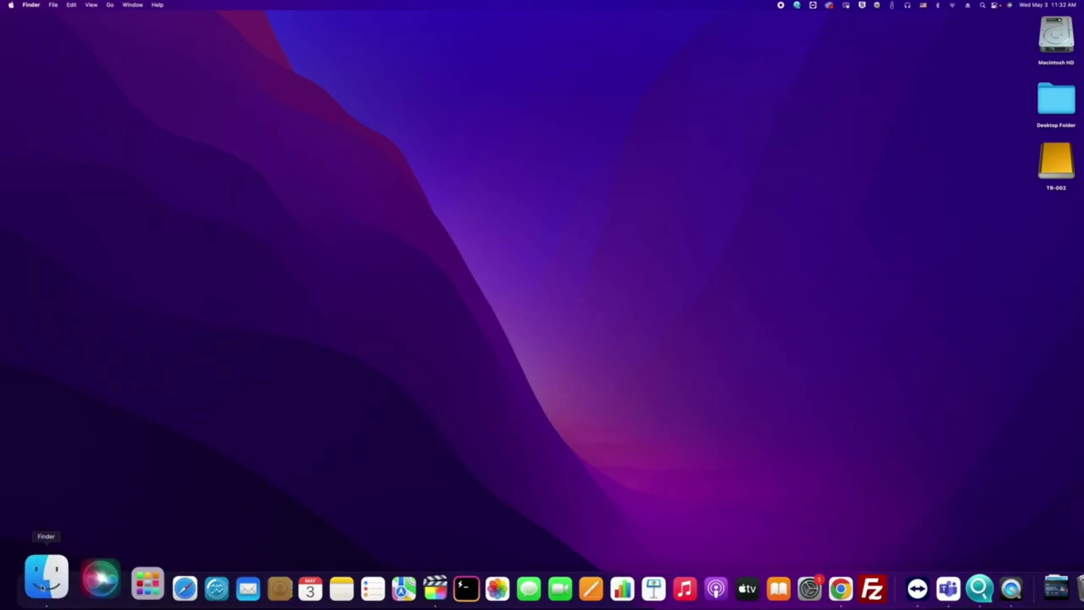
{"action": "left_click", "coordinate": [44, 584]}
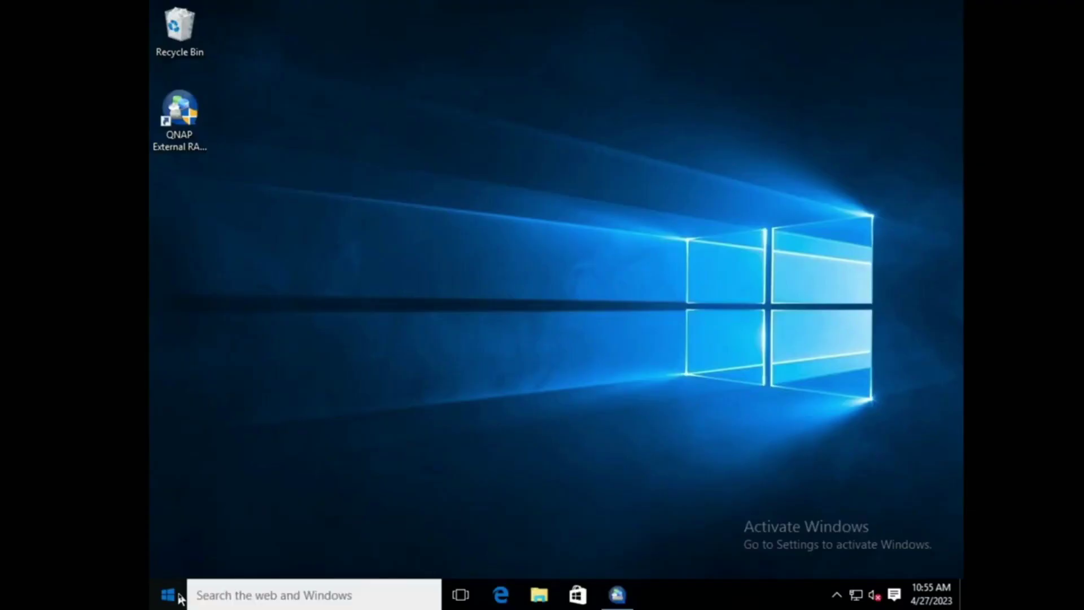
Launch Disk Management from Start search and initialize Disk 1 with the GPT partition style
{"action": "left_click", "coordinate": [167, 595]}
{"action": "type", "text": "diskd"}
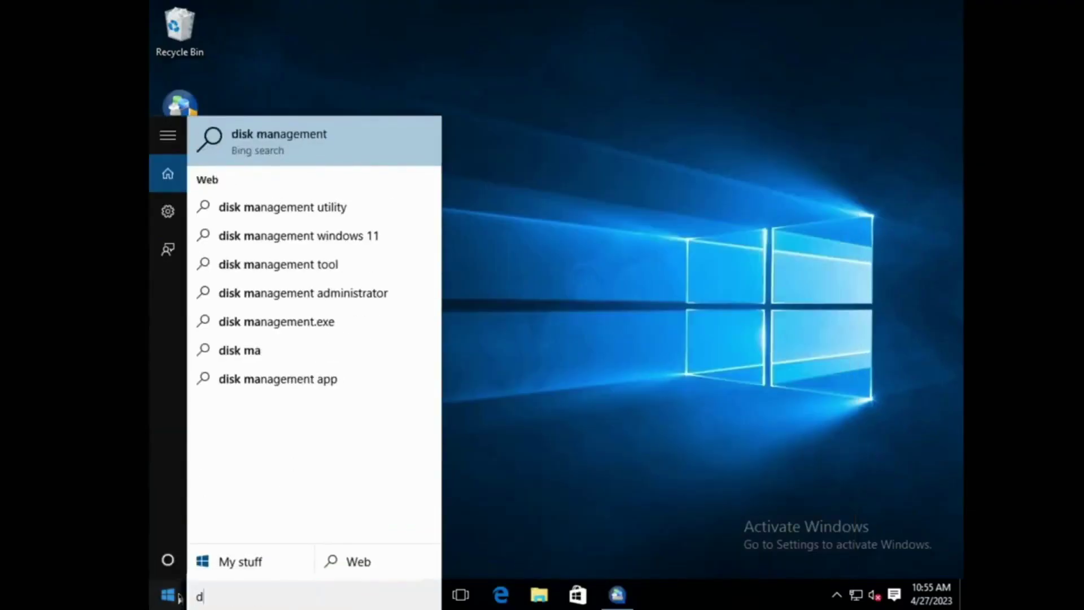
{"action": "type", "text": "isk management"}
{"action": "left_click", "coordinate": [278, 162]}
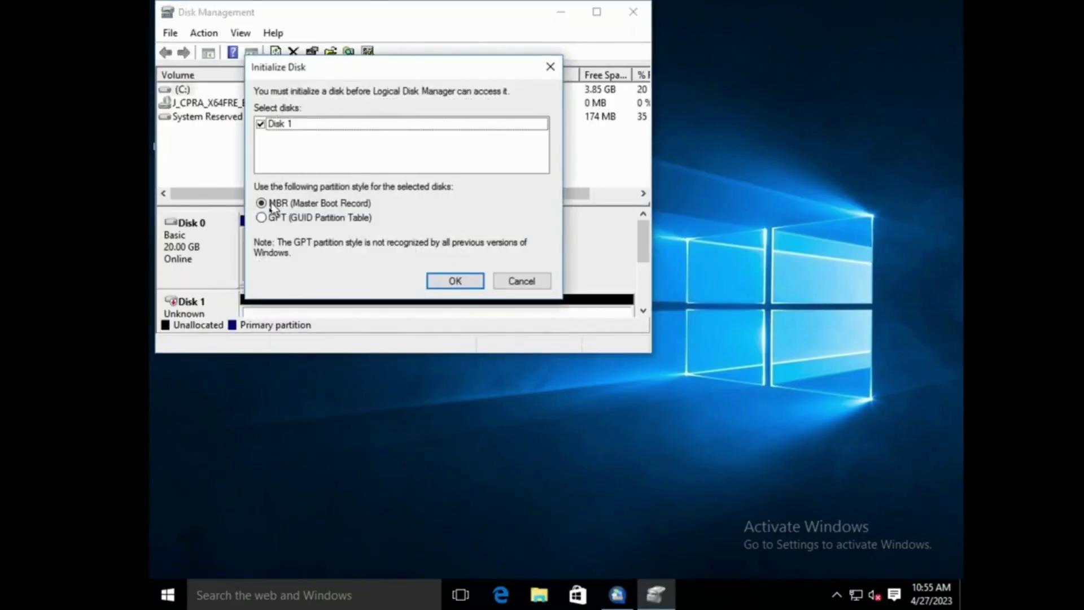
{"action": "left_click", "coordinate": [262, 219]}
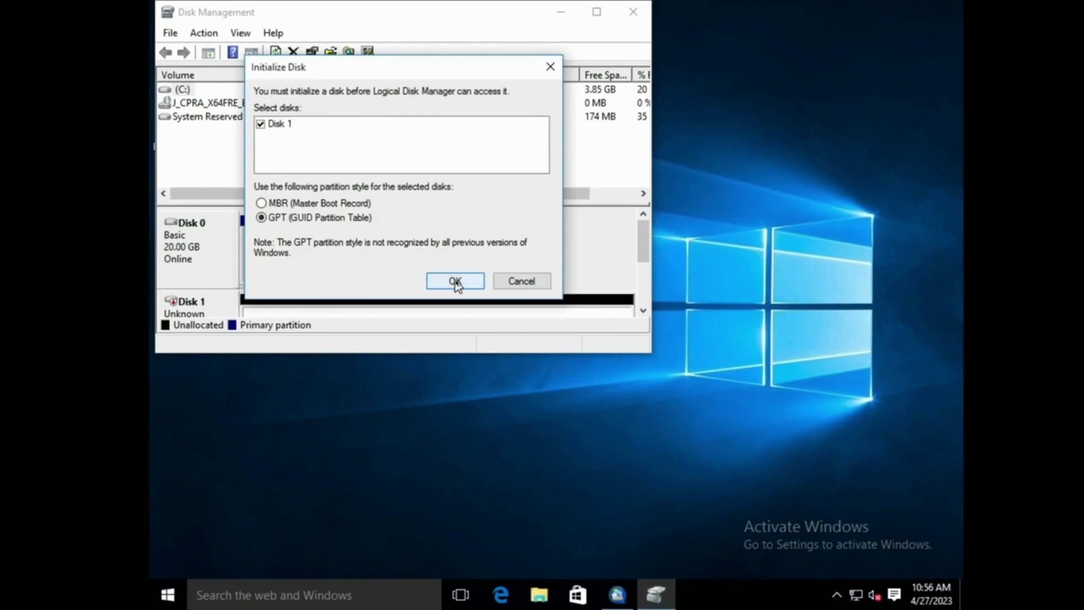
{"action": "left_click", "coordinate": [455, 282]}
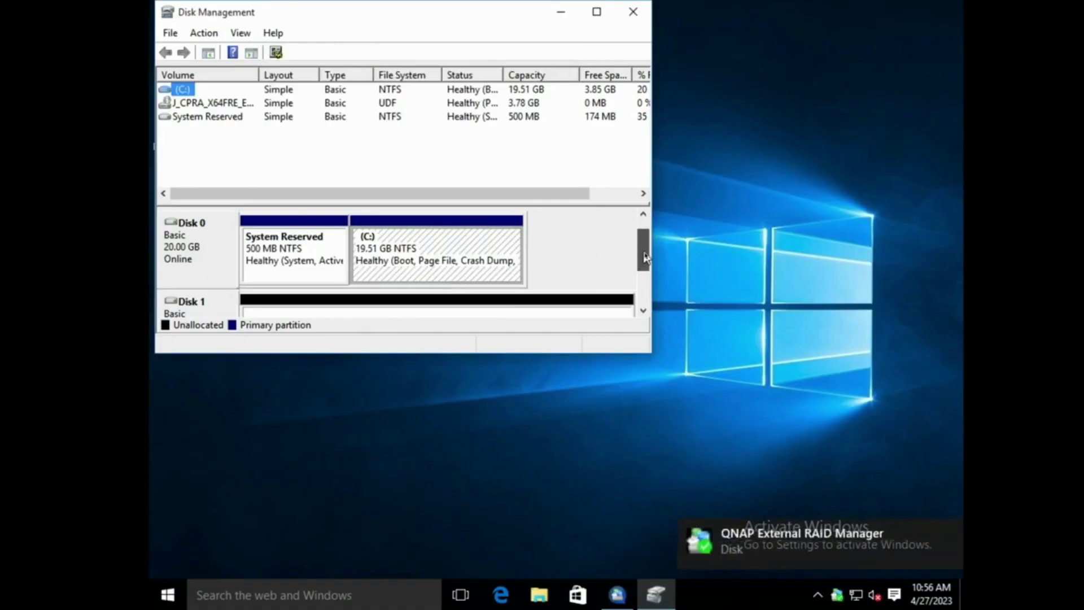
{"action": "left_click_drag", "start_coordinate": [643, 248], "coordinate": [646, 271]}
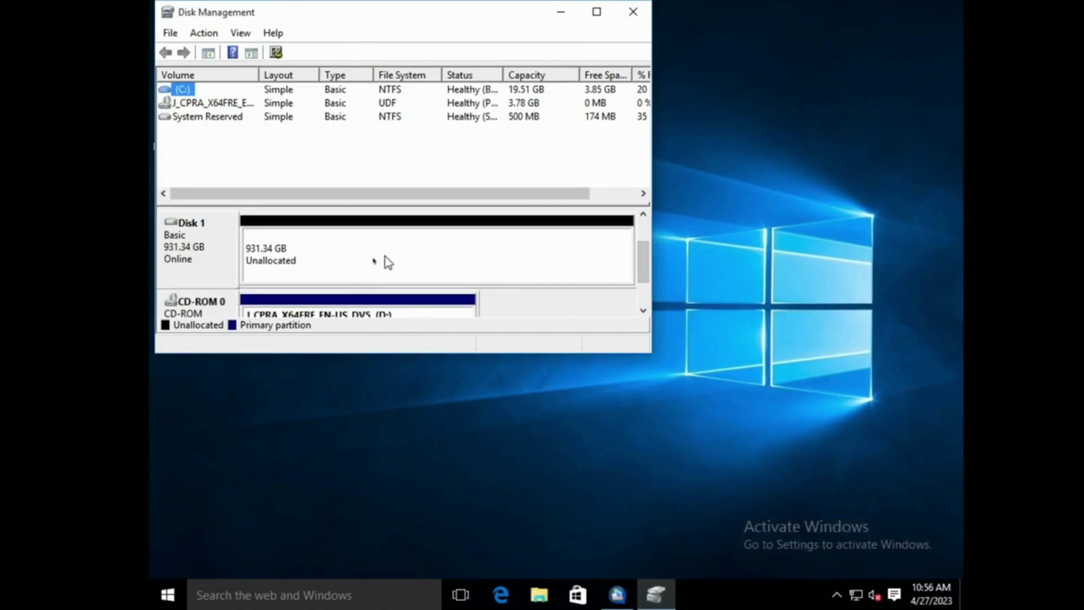
Start a New Simple Volume on Disk 1, keeping the full 953694 MB size and drive letter E
{"action": "right_click", "coordinate": [284, 266]}
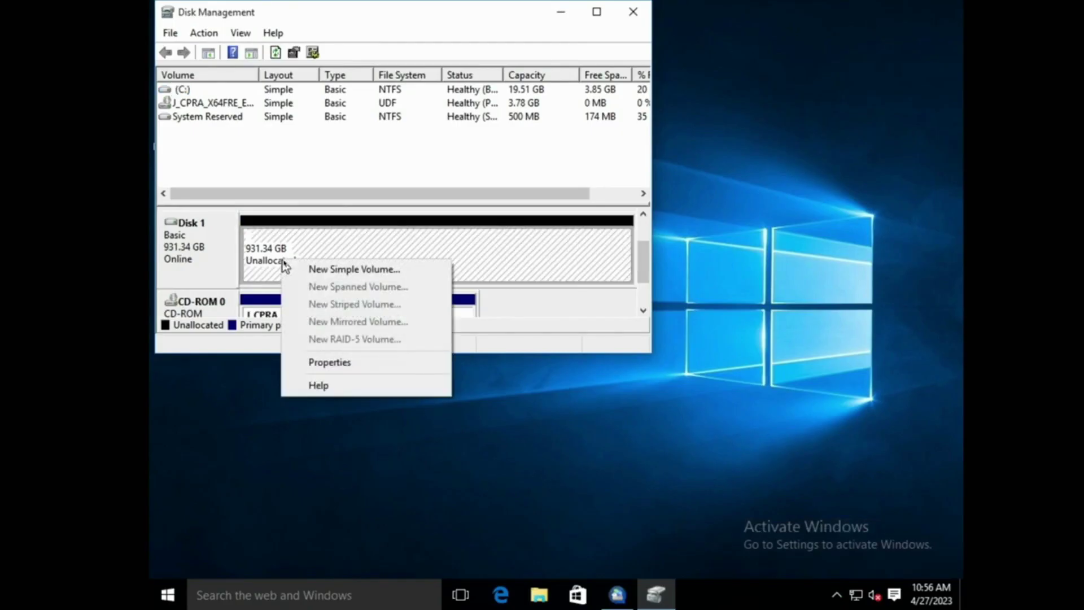
{"action": "left_click", "coordinate": [304, 270]}
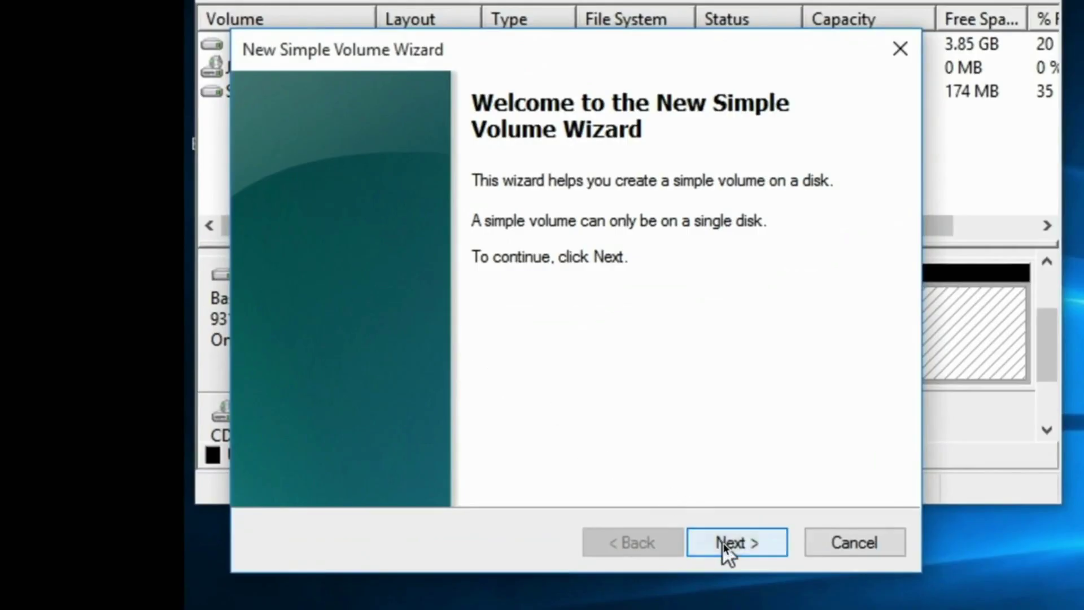
{"action": "left_click", "coordinate": [725, 543]}
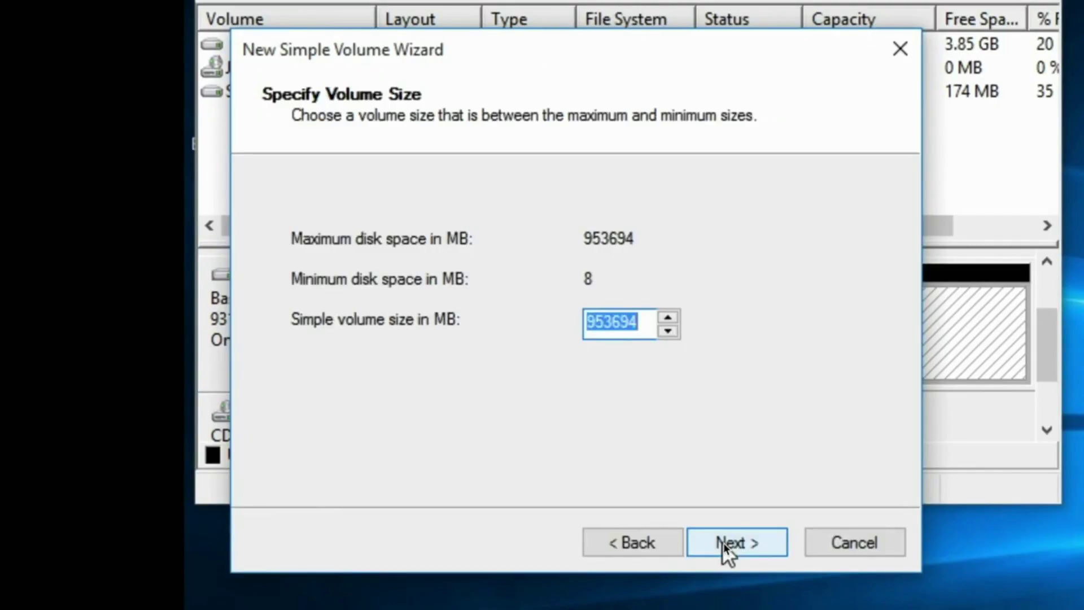
{"action": "left_click", "coordinate": [723, 543]}
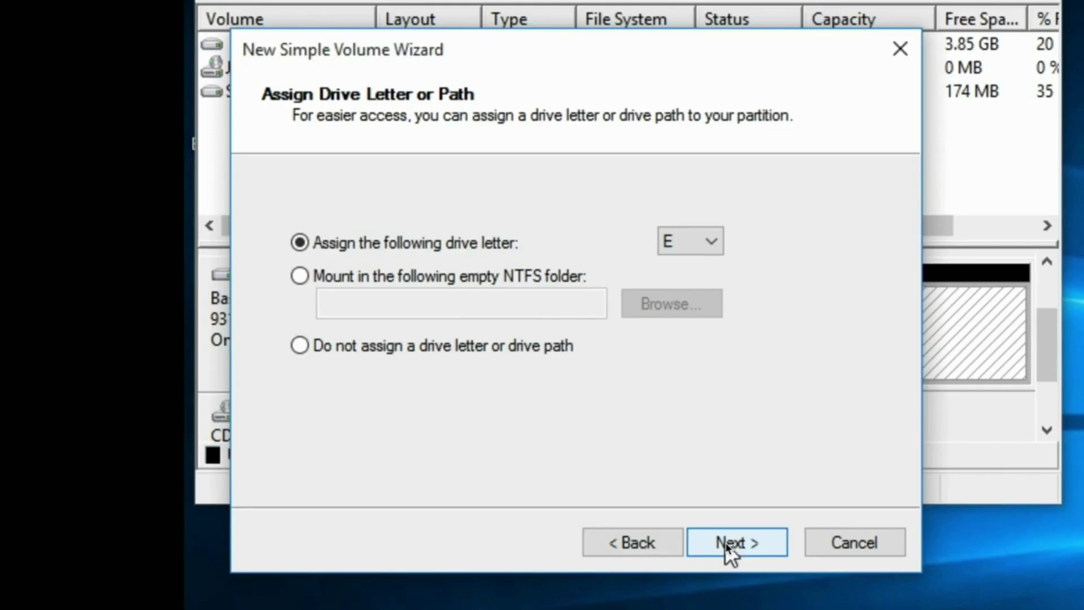
{"action": "left_click", "coordinate": [728, 543]}
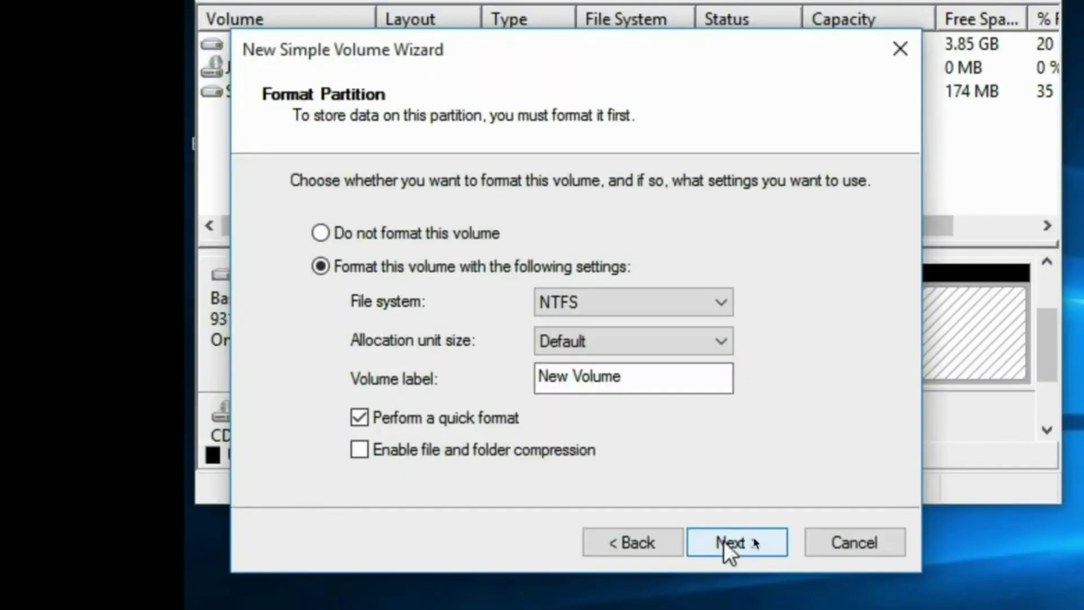
{"action": "left_click", "coordinate": [721, 304]}
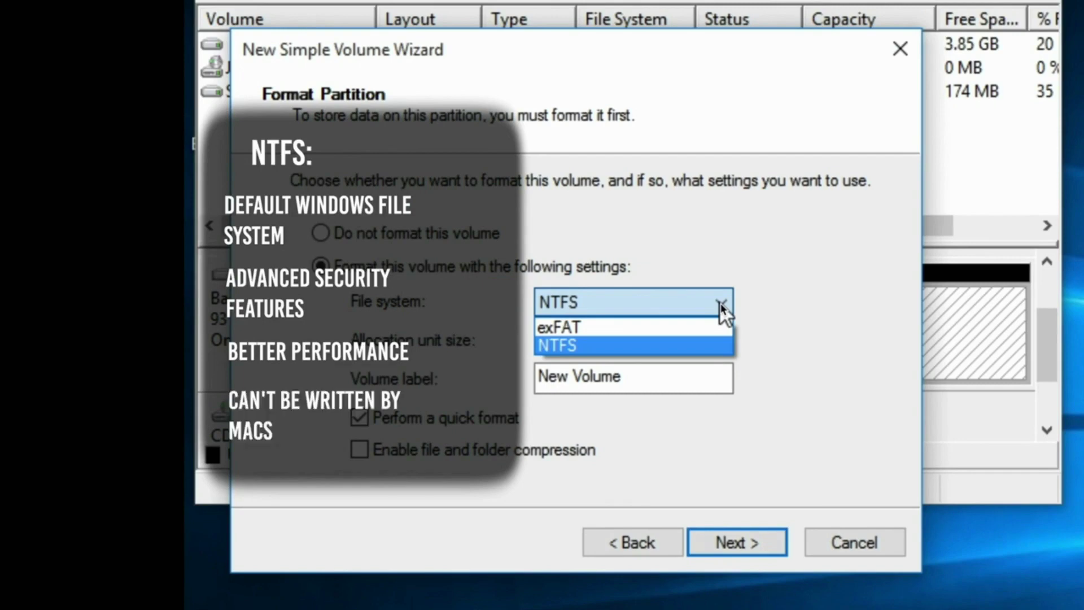
{"action": "left_click", "coordinate": [722, 310]}
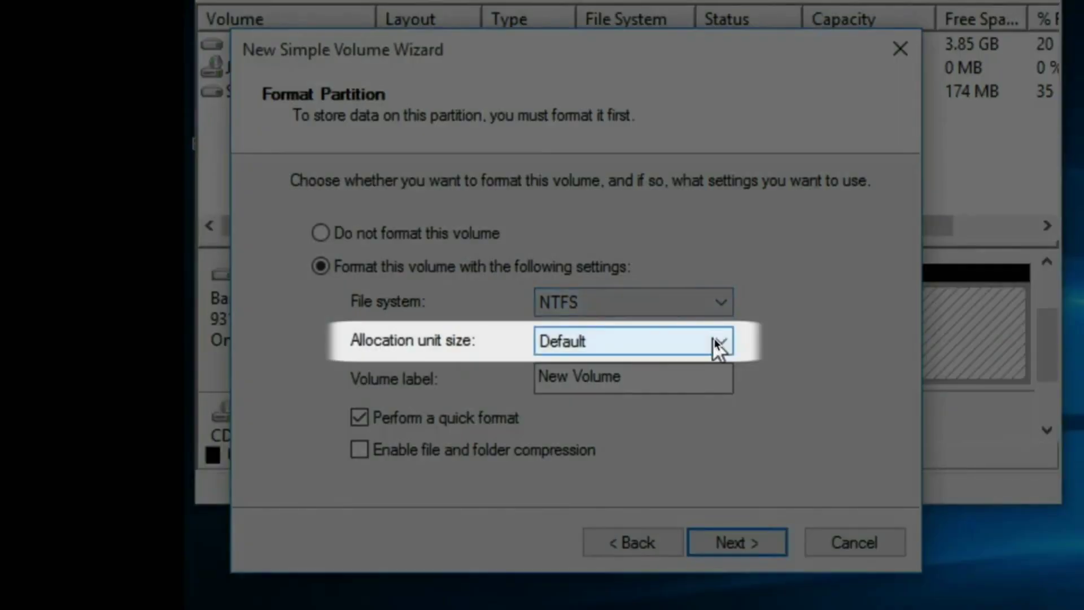
{"action": "left_click", "coordinate": [716, 342]}
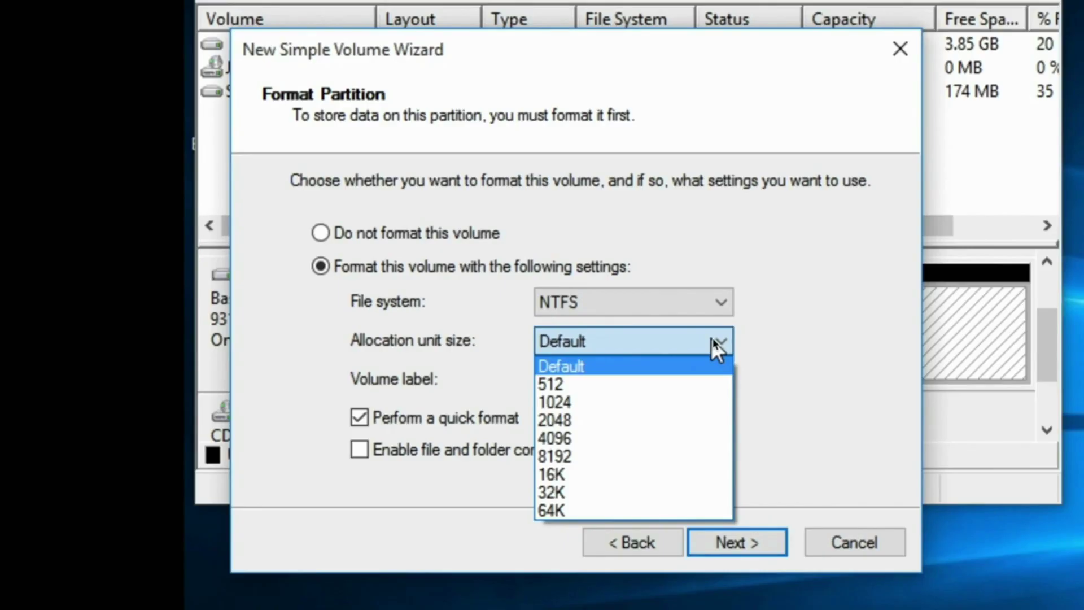
{"action": "left_click", "coordinate": [713, 338]}
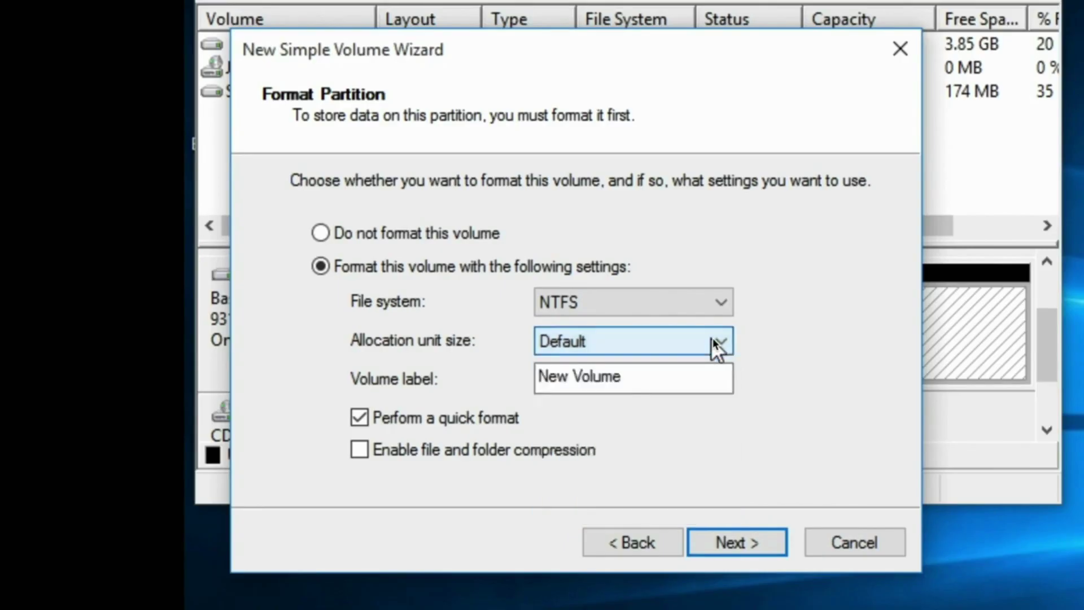
Relabel the NTFS volume as 'TR-002' and advance to the wizard's summary page
{"action": "left_click", "coordinate": [709, 374]}
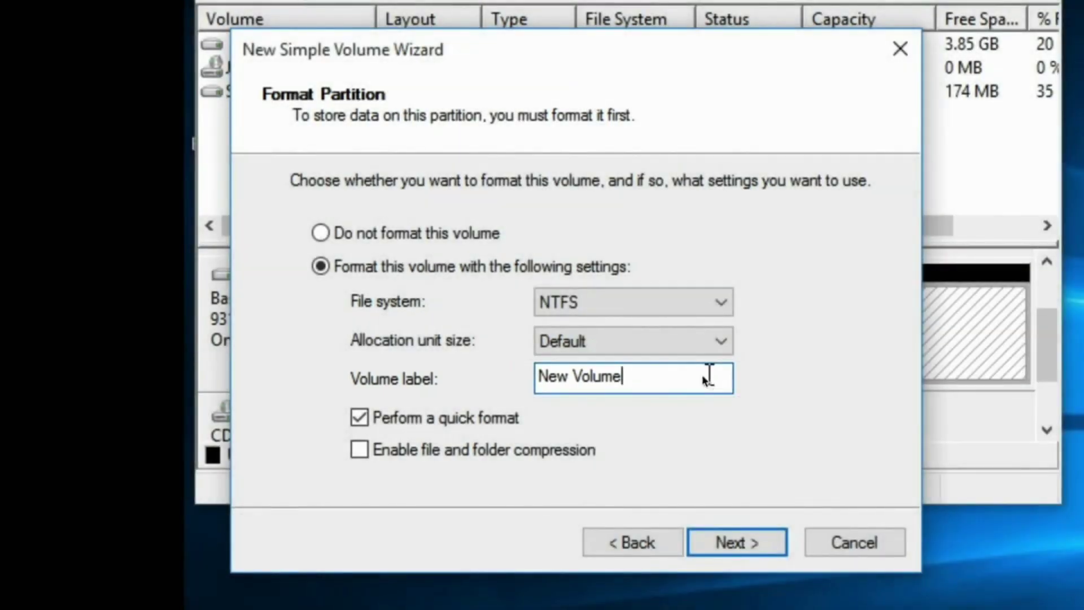
{"action": "left_click_drag", "start_coordinate": [705, 375], "coordinate": [506, 363]}
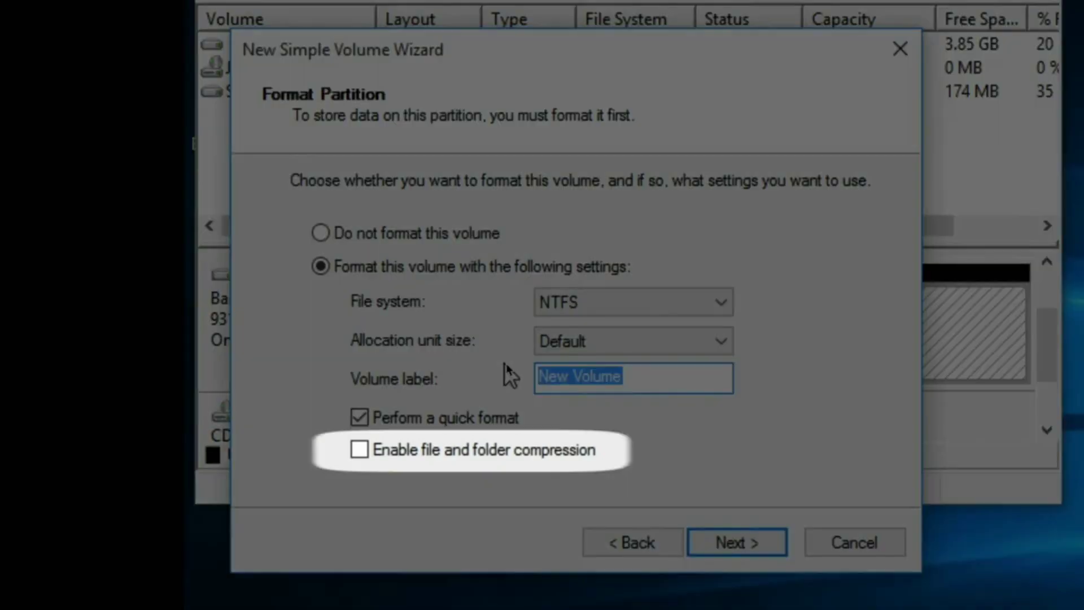
{"action": "type", "text": "TR"}
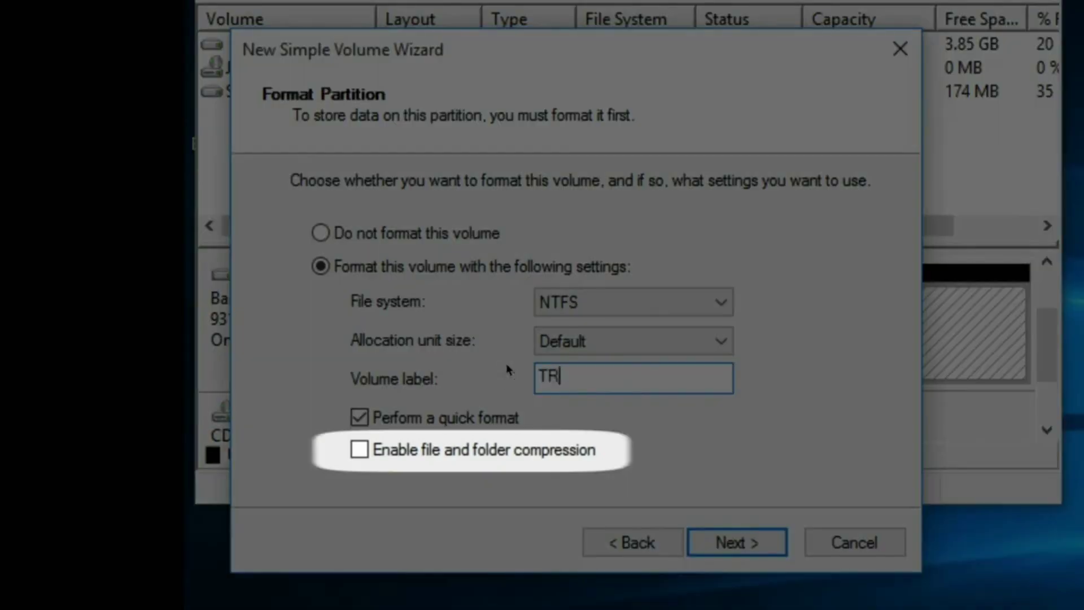
{"action": "type", "text": "-002"}
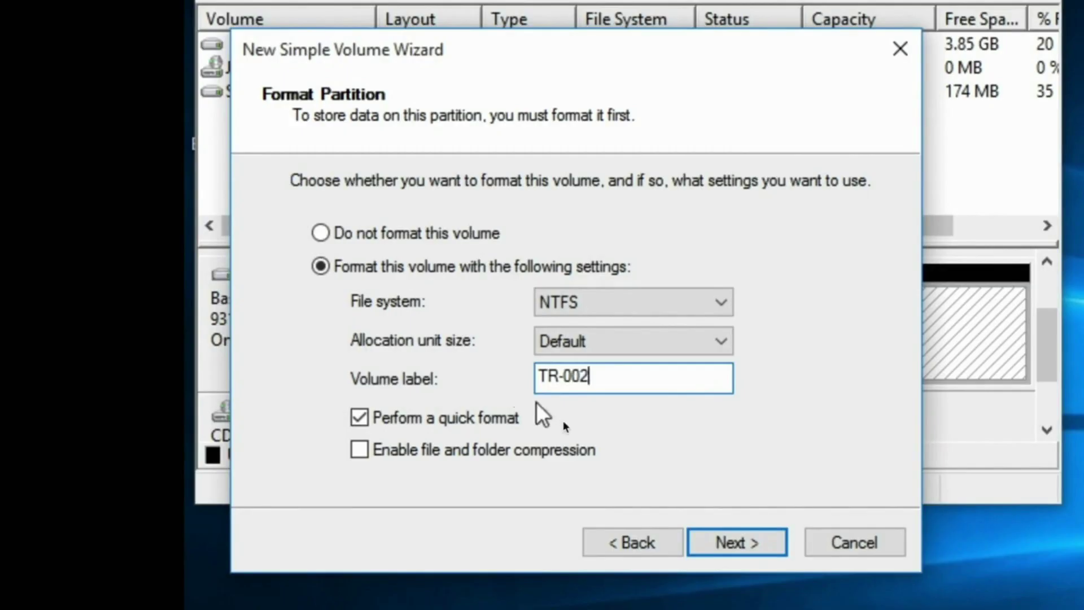
{"action": "left_click", "coordinate": [725, 544]}
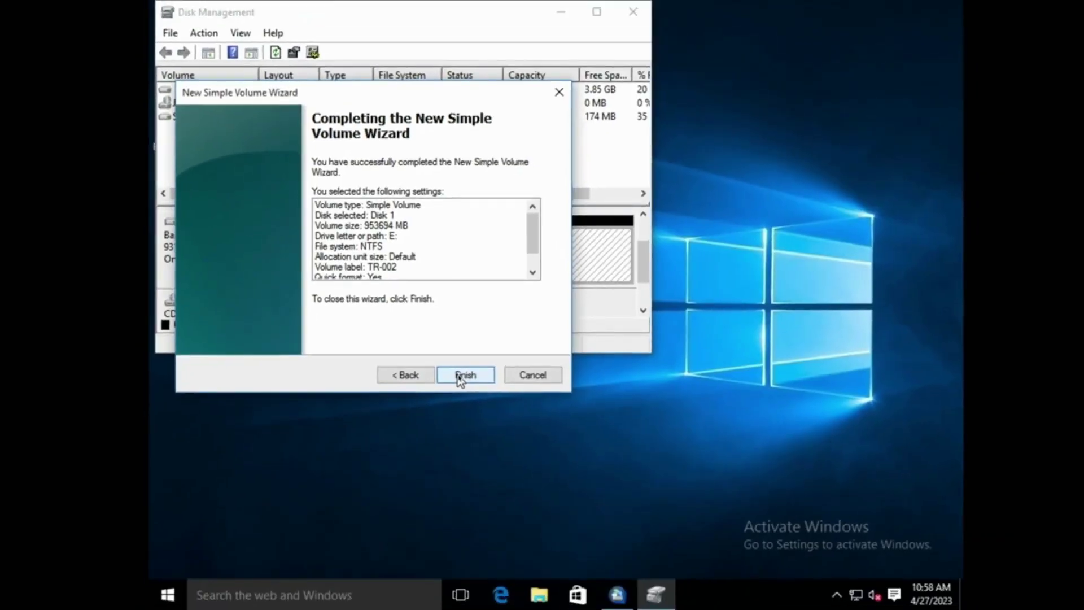
Finish the volume wizard and check the TR-002 (E:) drive in File Explorer
{"action": "left_click", "coordinate": [460, 375]}
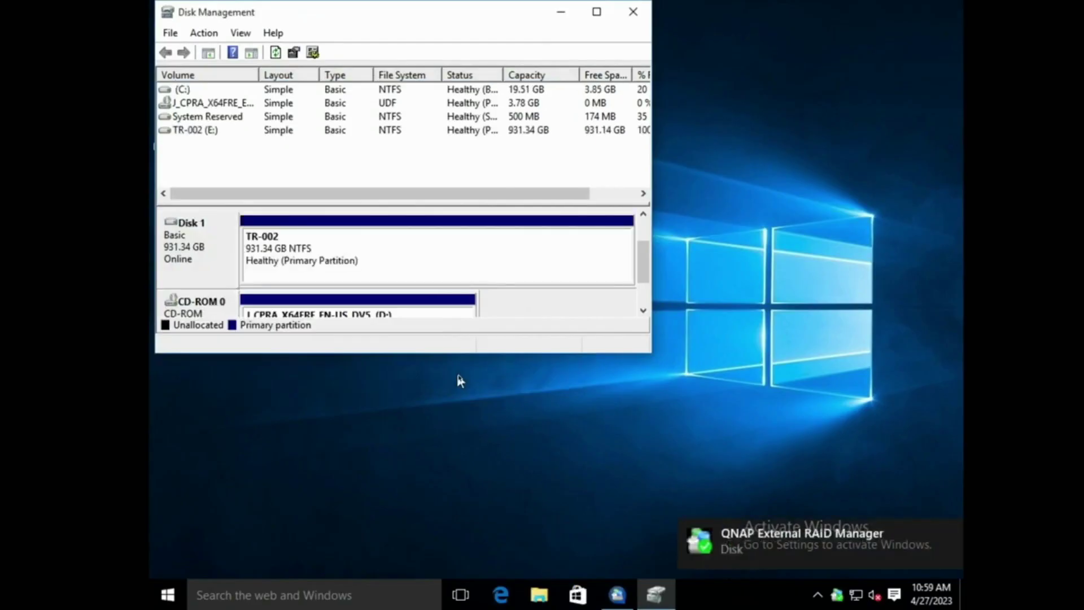
{"action": "left_click", "coordinate": [538, 594]}
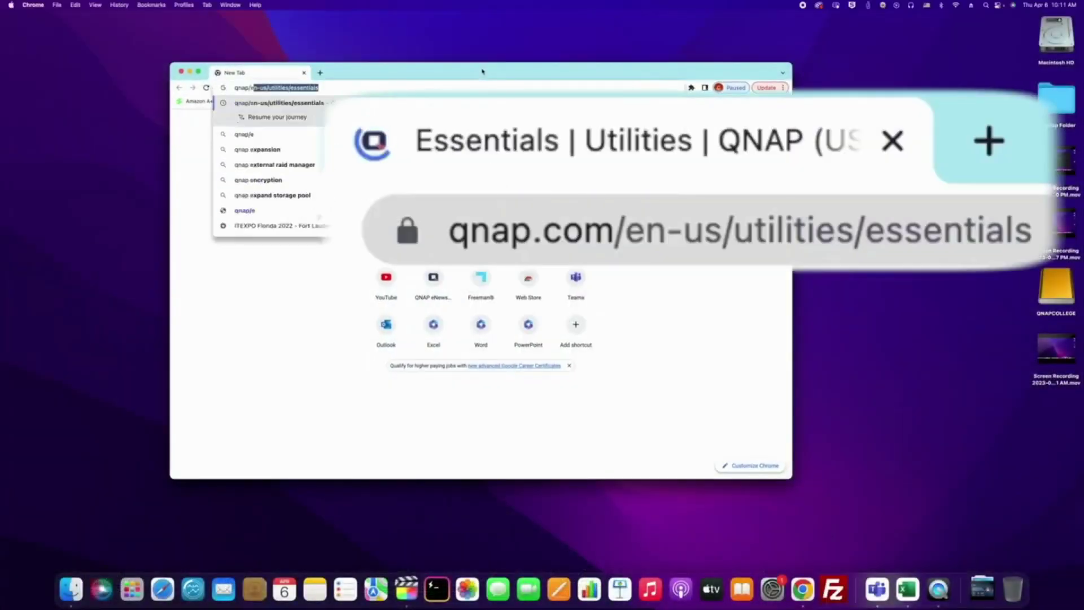
Load qnap.com's Essentials utilities page and scroll down to the External RAID Manager section
{"action": "key", "text": "Return"}
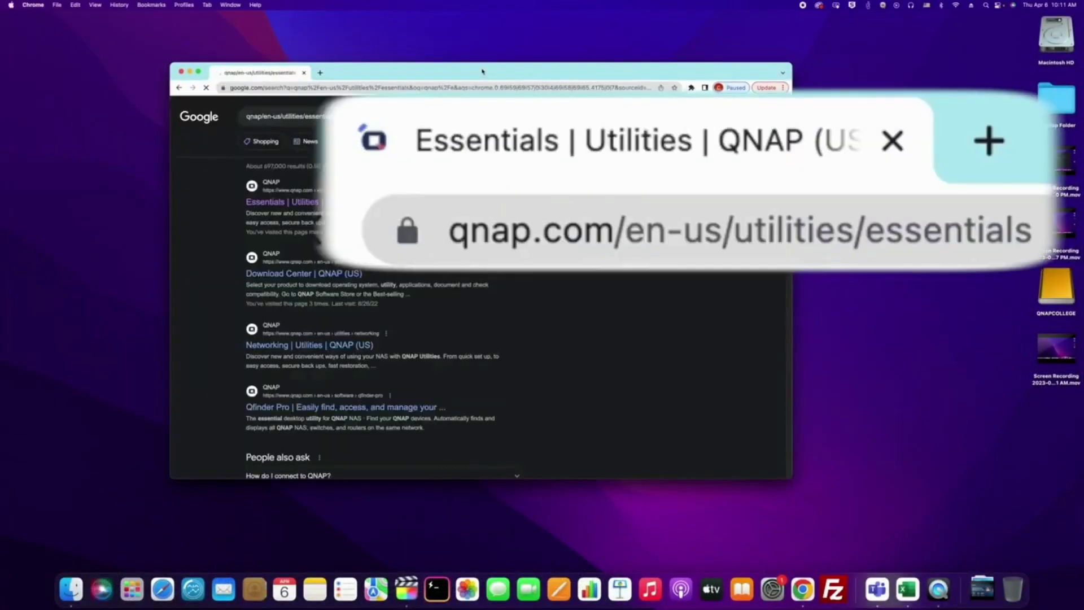
{"action": "left_click", "coordinate": [312, 204]}
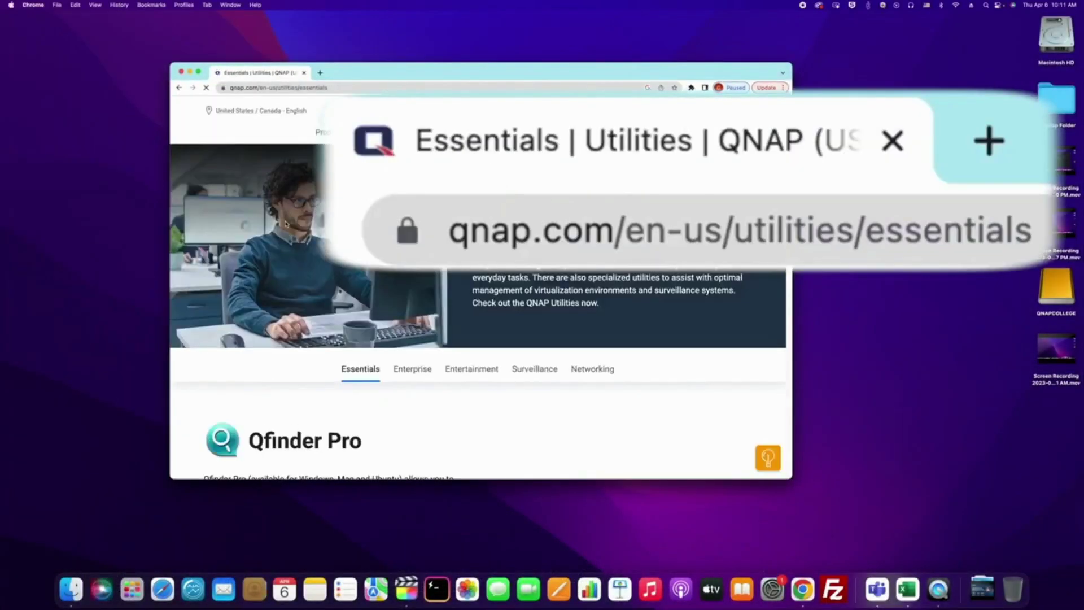
{"action": "scroll", "coordinate": [283, 224], "scroll_direction": "down", "scroll_amount": 10}
{"action": "scroll", "coordinate": [284, 224], "scroll_direction": "down", "scroll_amount": 5}
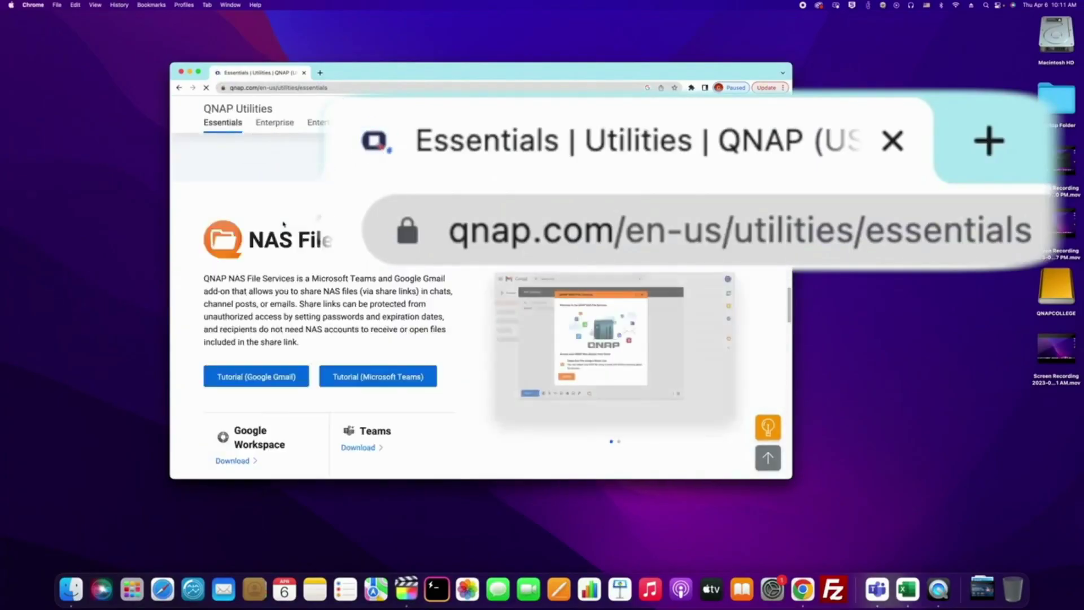
{"action": "scroll", "coordinate": [284, 224], "scroll_direction": "down", "scroll_amount": 5}
{"action": "scroll", "coordinate": [283, 225], "scroll_direction": "down", "scroll_amount": 5}
{"action": "scroll", "coordinate": [283, 224], "scroll_direction": "down", "scroll_amount": 5}
{"action": "scroll", "coordinate": [284, 224], "scroll_direction": "down", "scroll_amount": 3}
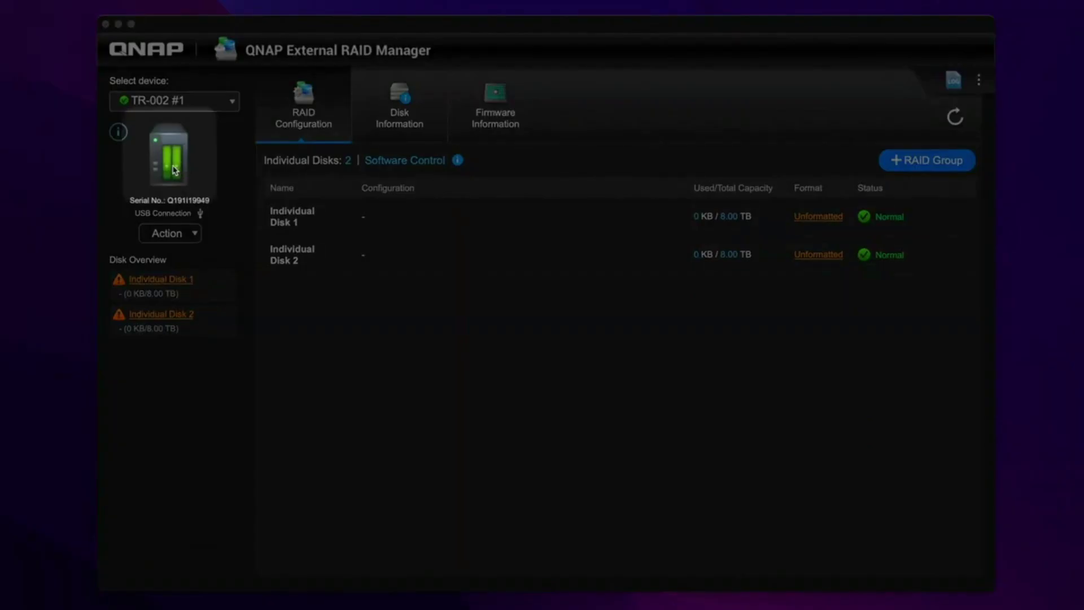
{"action": "left_click", "coordinate": [173, 169]}
{"action": "left_click", "coordinate": [168, 171]}
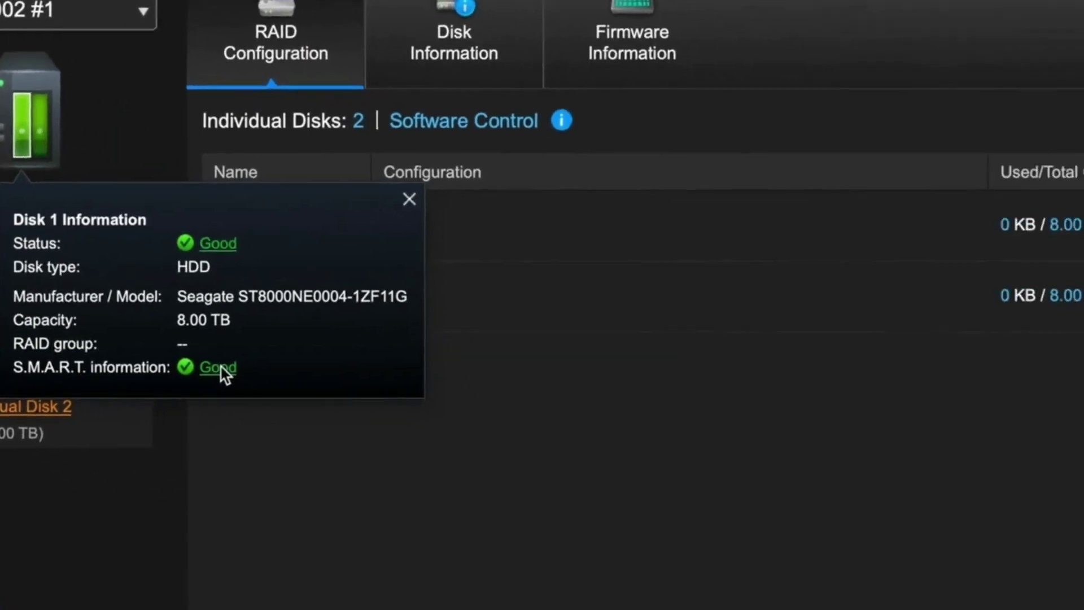
{"action": "left_click", "coordinate": [396, 497]}
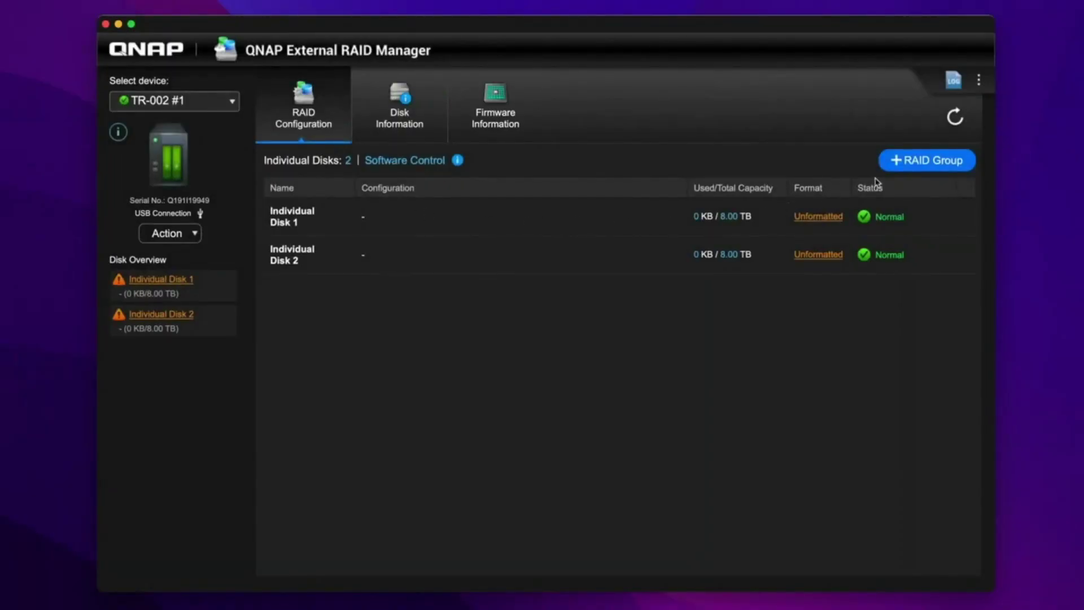
Create a RAID 1 group from Disk 1 and Disk 2 with Default resync priority, confirming data erasure
{"action": "left_click", "coordinate": [910, 163]}
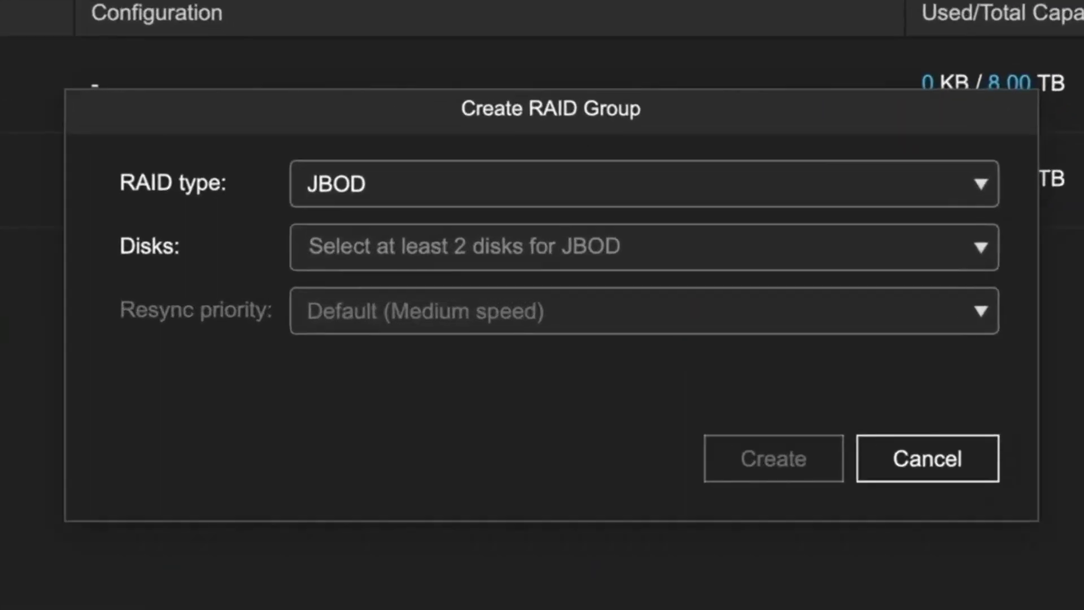
{"action": "left_click", "coordinate": [940, 183]}
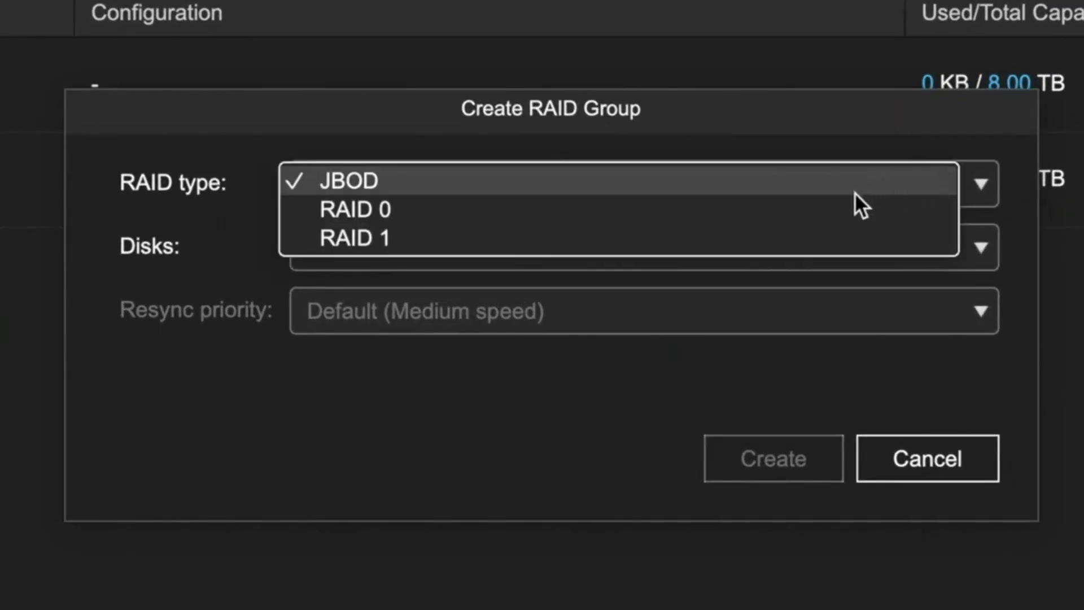
{"action": "left_click", "coordinate": [794, 237]}
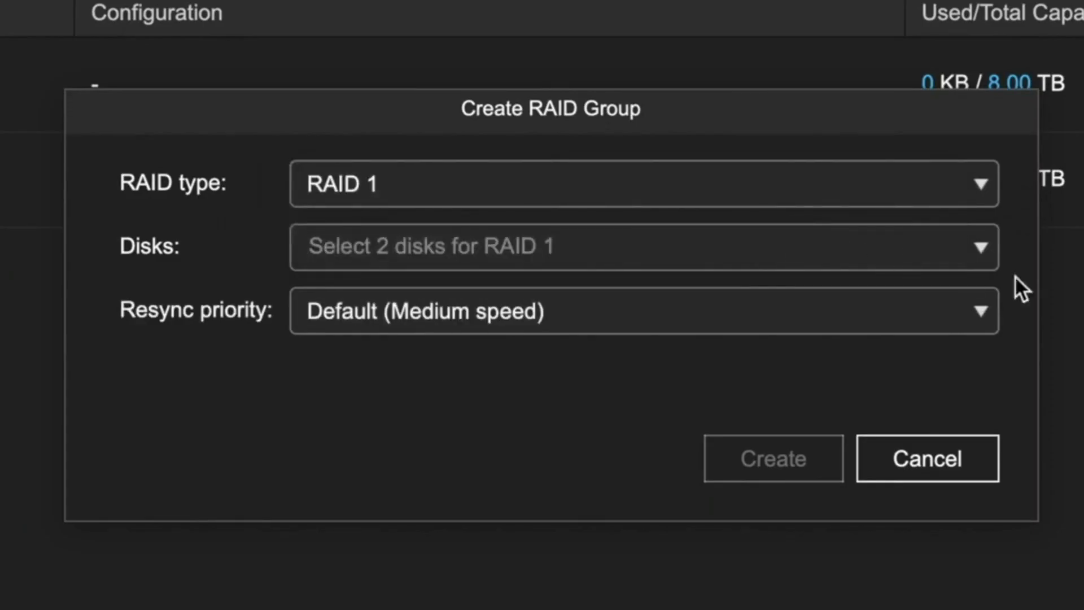
{"action": "left_click", "coordinate": [984, 248]}
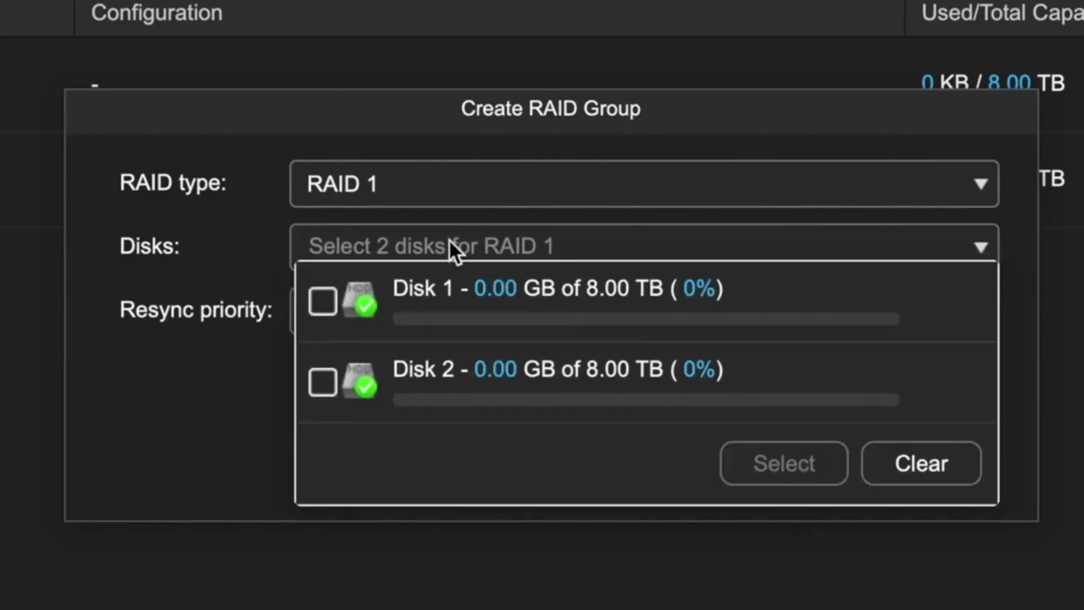
{"action": "left_click", "coordinate": [325, 302]}
{"action": "left_click", "coordinate": [325, 384]}
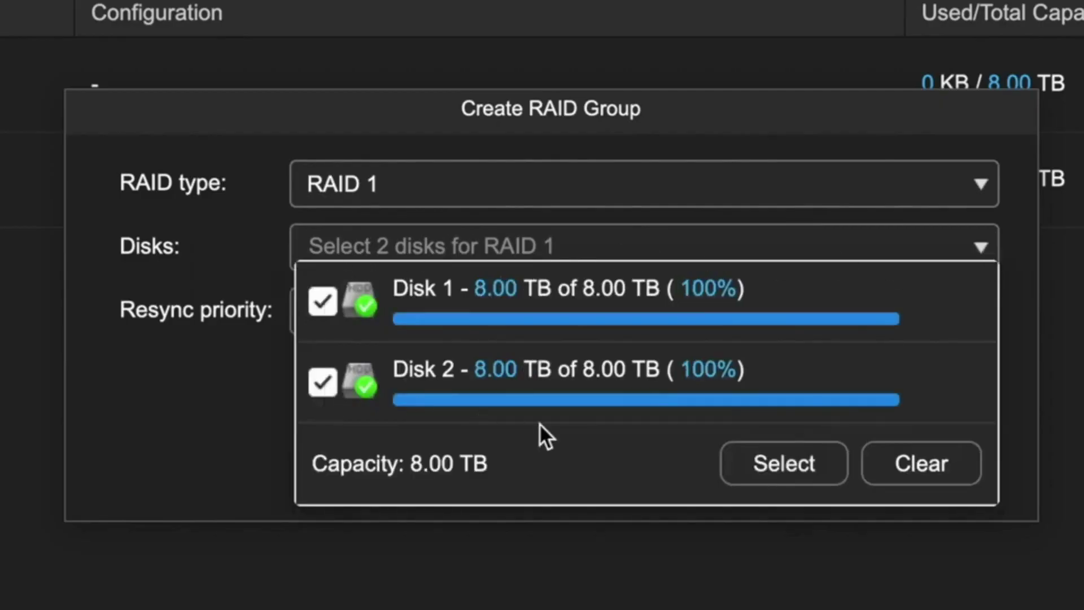
{"action": "left_click", "coordinate": [771, 468]}
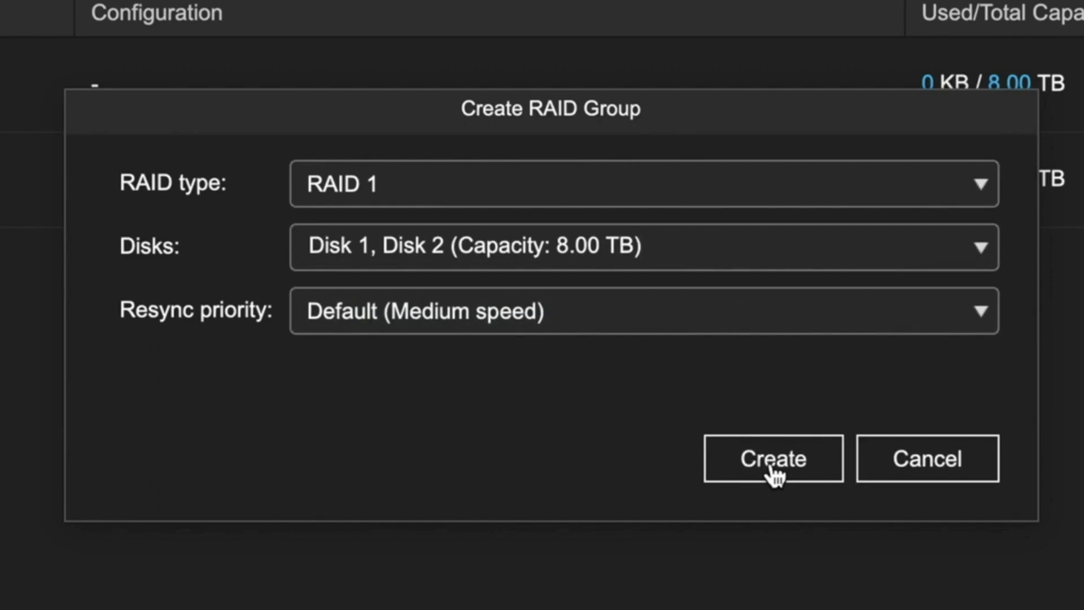
{"action": "left_click", "coordinate": [773, 319]}
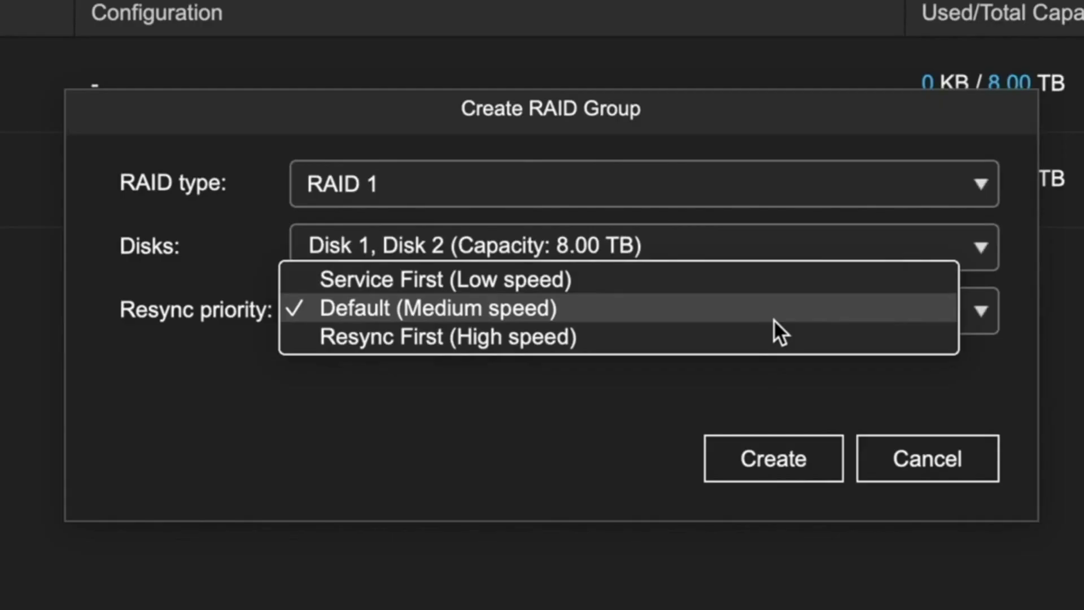
{"action": "left_click", "coordinate": [773, 319]}
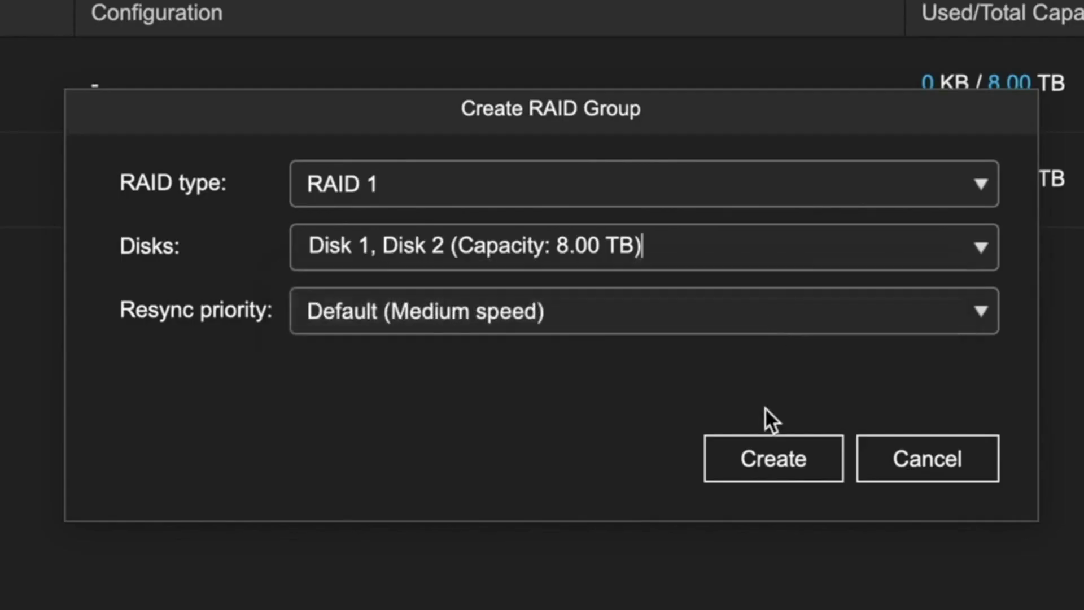
{"action": "left_click", "coordinate": [760, 446]}
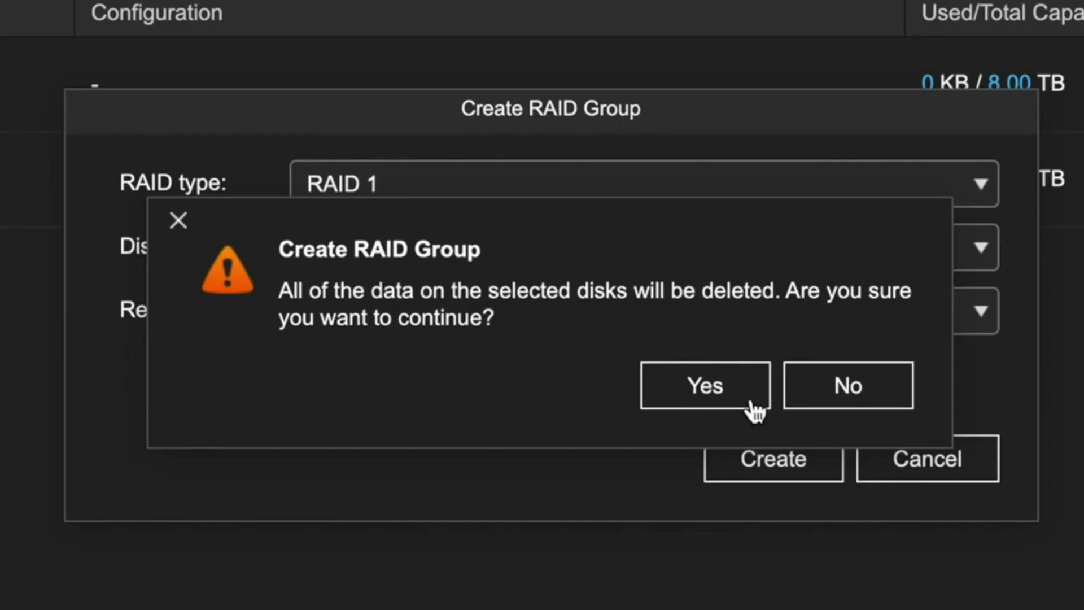
{"action": "left_click", "coordinate": [751, 402]}
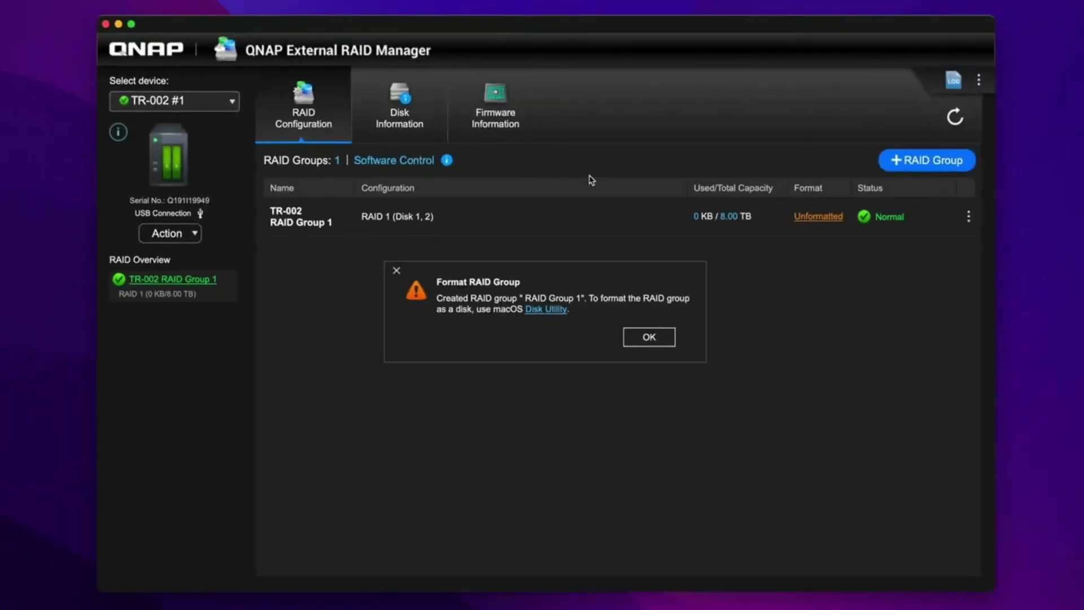
Dismiss the notice and reopen the Unformatted link's Disk Utility formatting guidance
{"action": "left_click", "coordinate": [646, 339]}
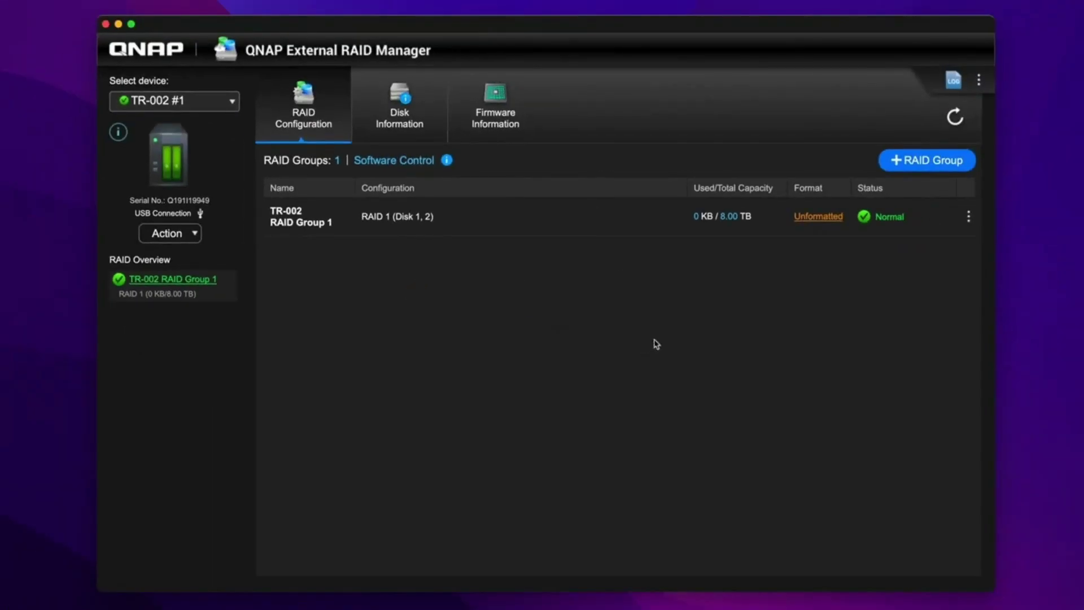
{"action": "left_click", "coordinate": [815, 219]}
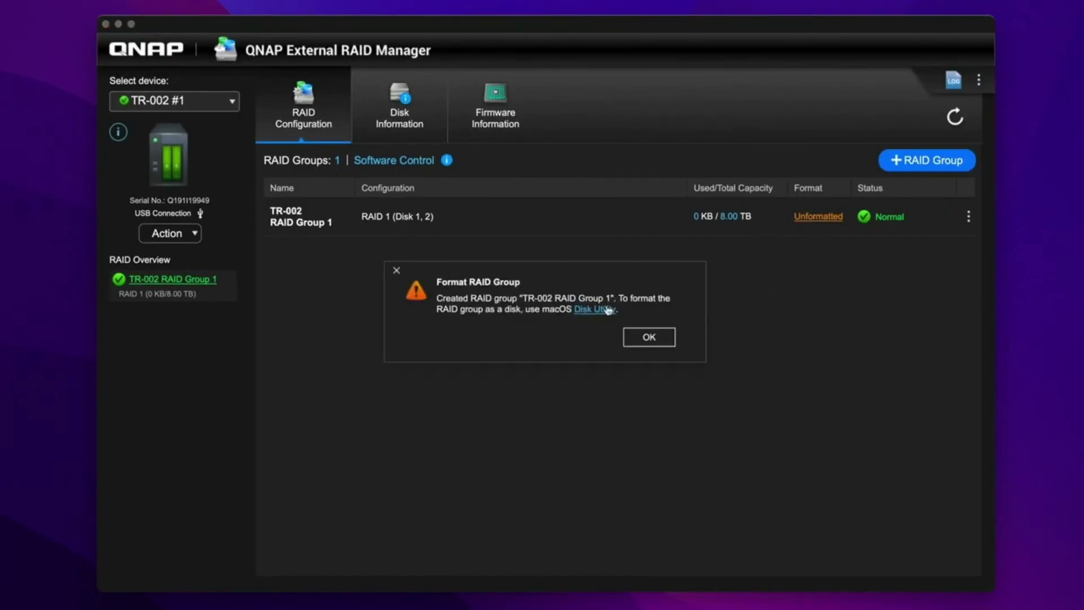
Name the TR-002 volume 'QNAPCollege', keep APFS and GUID Partition Map, and erase it
{"action": "left_click", "coordinate": [608, 310]}
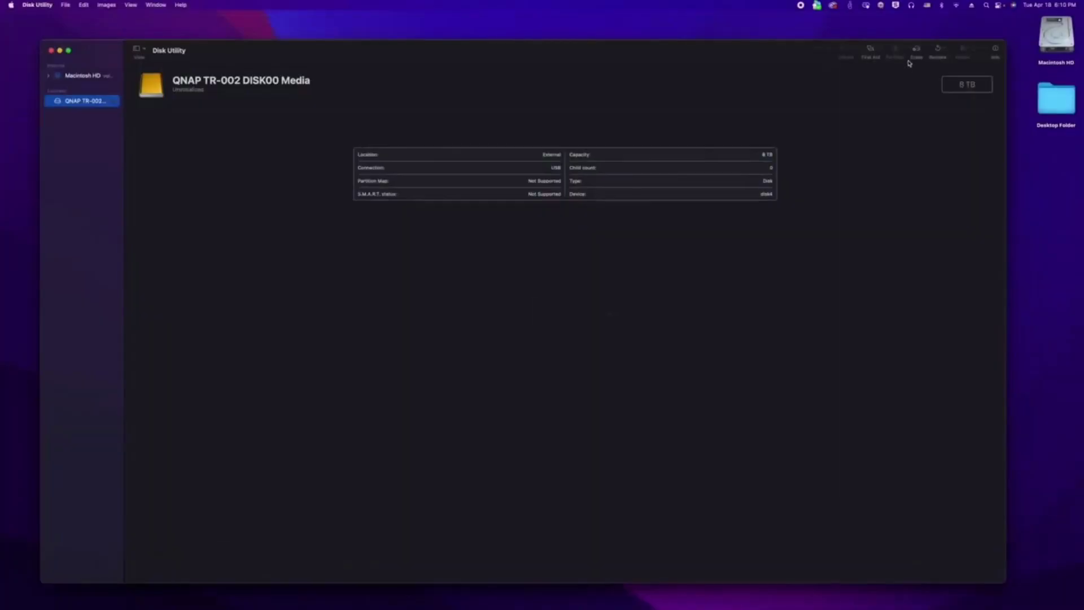
{"action": "left_click", "coordinate": [912, 51]}
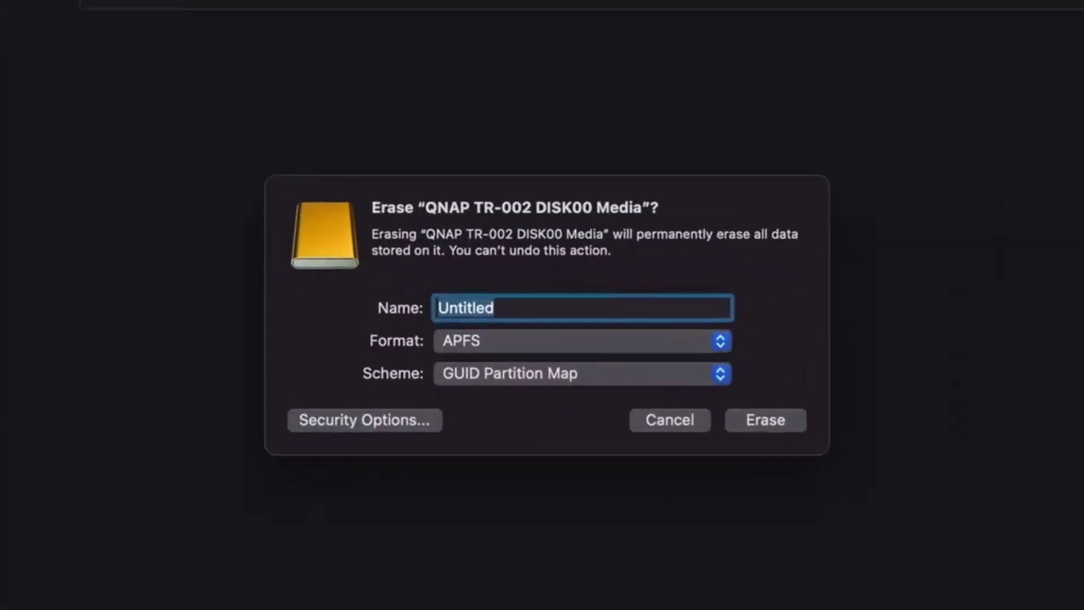
{"action": "type", "text": "QNA"}
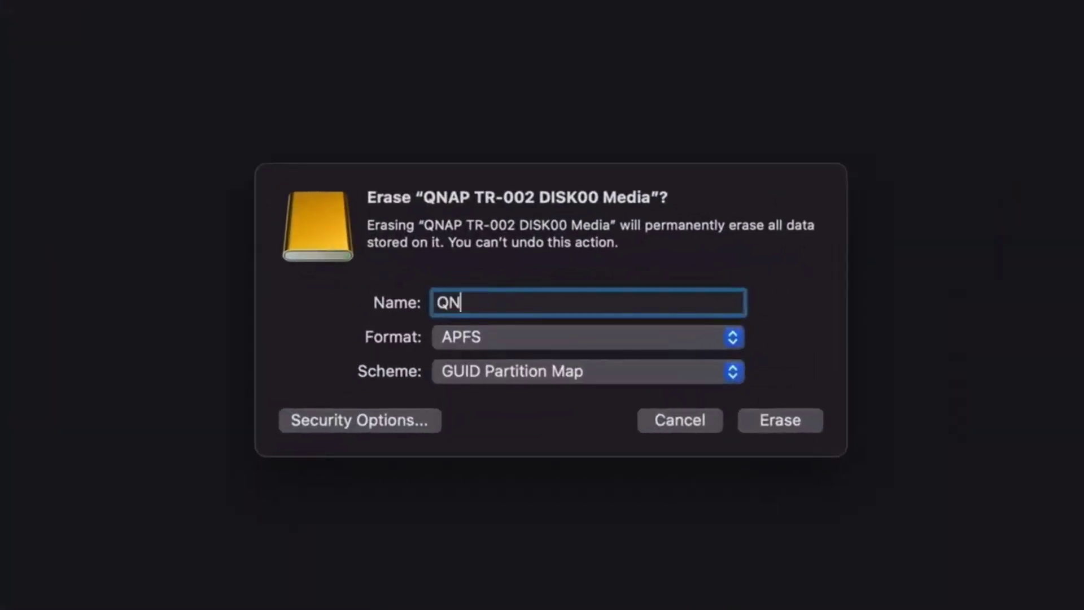
{"action": "type", "text": "PCollege"}
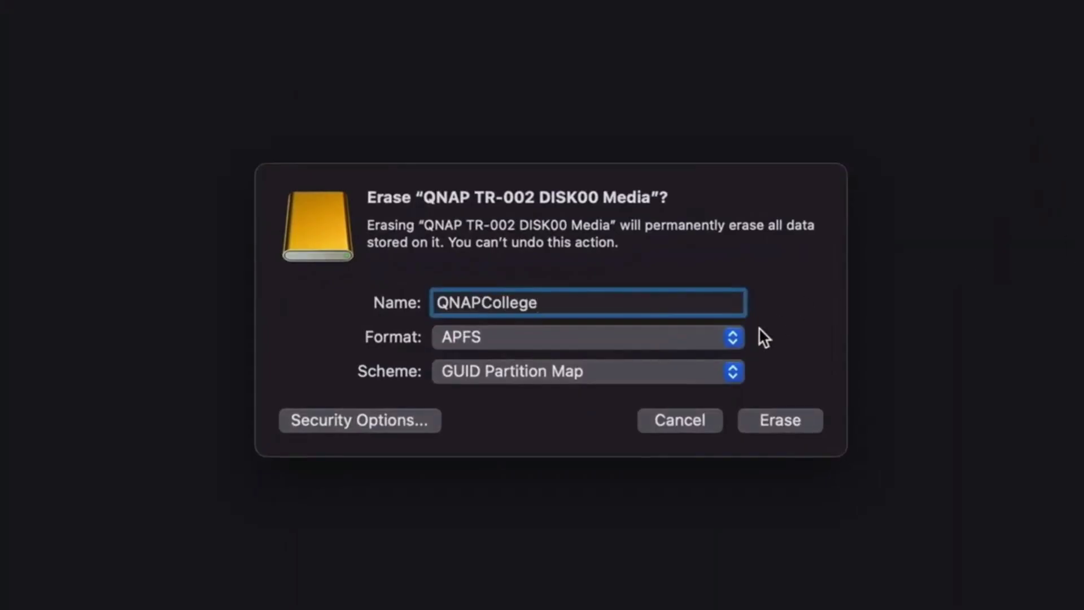
{"action": "left_click", "coordinate": [727, 339]}
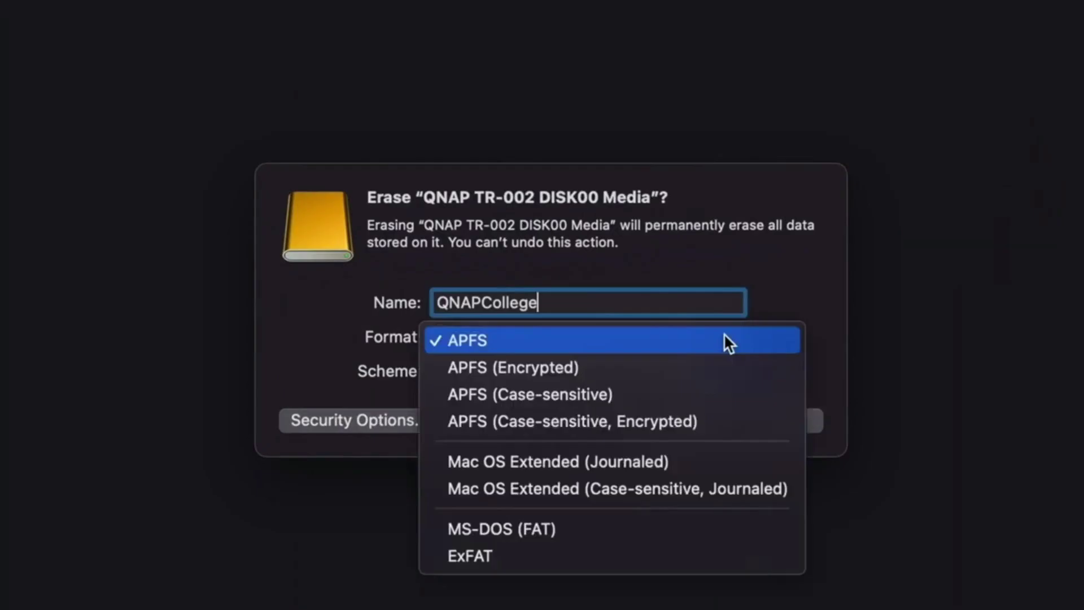
{"action": "left_click", "coordinate": [724, 336]}
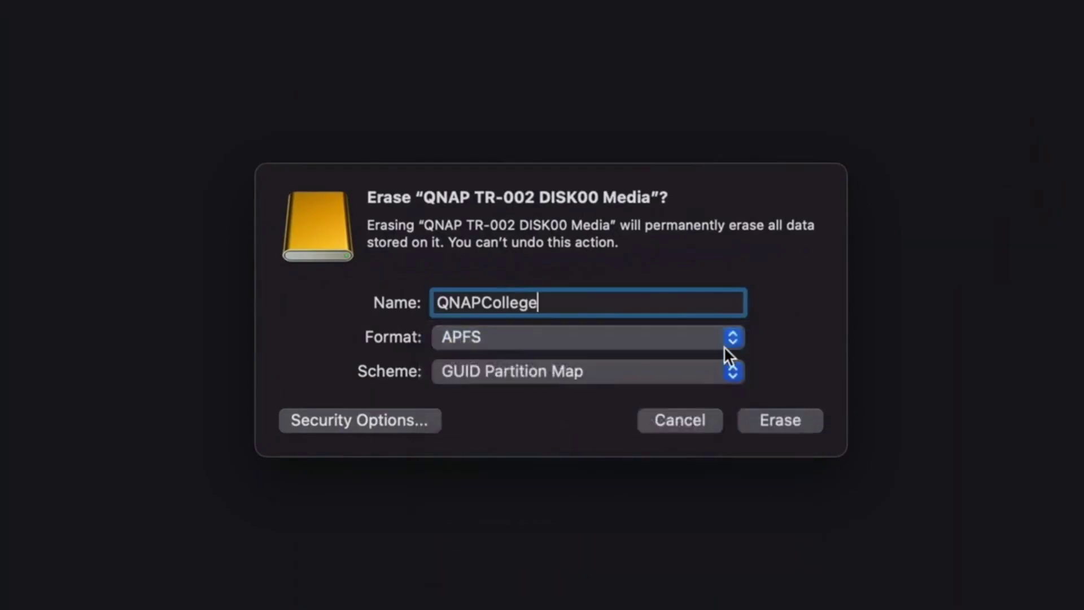
{"action": "left_click", "coordinate": [732, 371]}
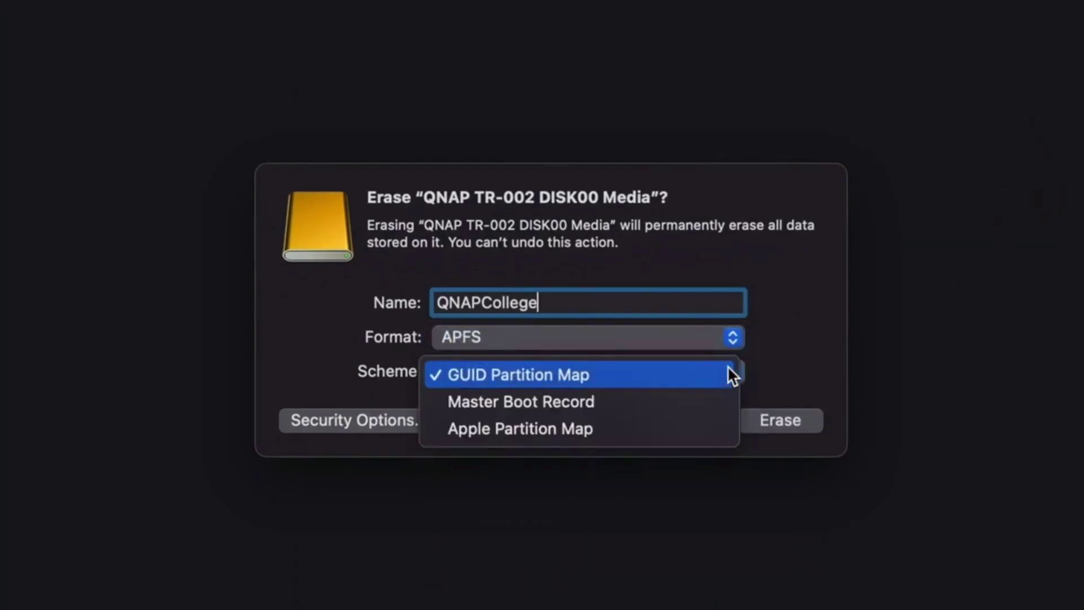
{"action": "left_click", "coordinate": [730, 368]}
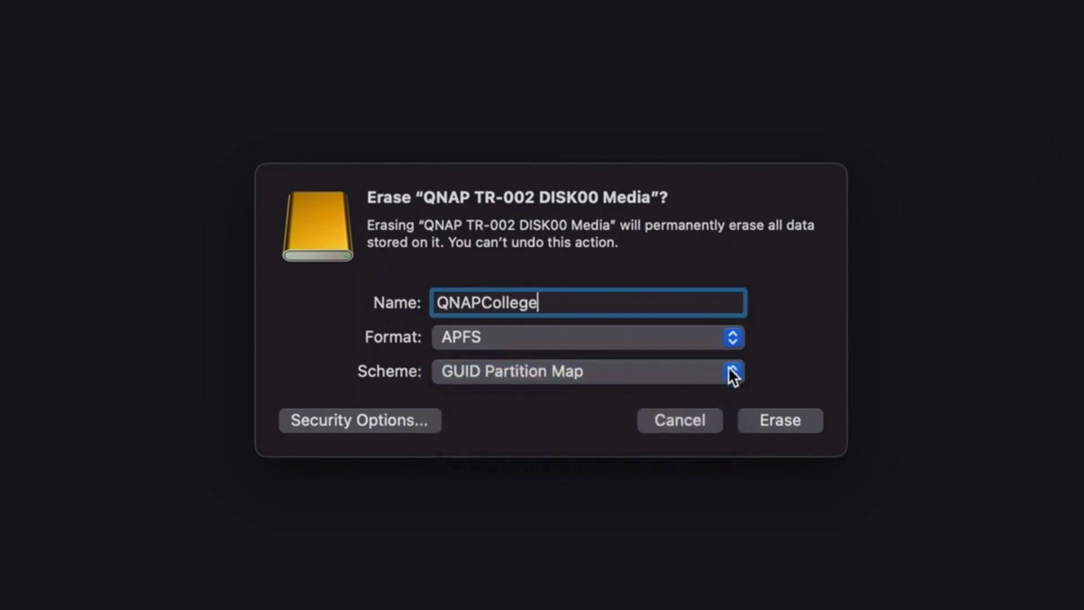
{"action": "left_click", "coordinate": [762, 419]}
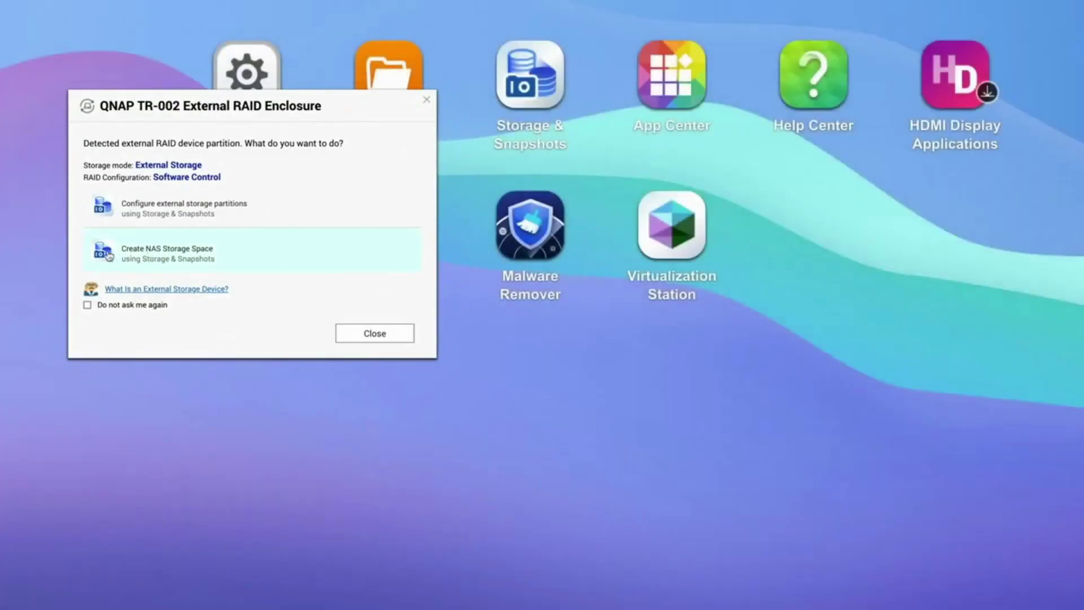
Build Storage Pool 2 from the TR-002 RAID disk, confirm data deletion, then start a new volume
{"action": "left_click", "coordinate": [109, 256]}
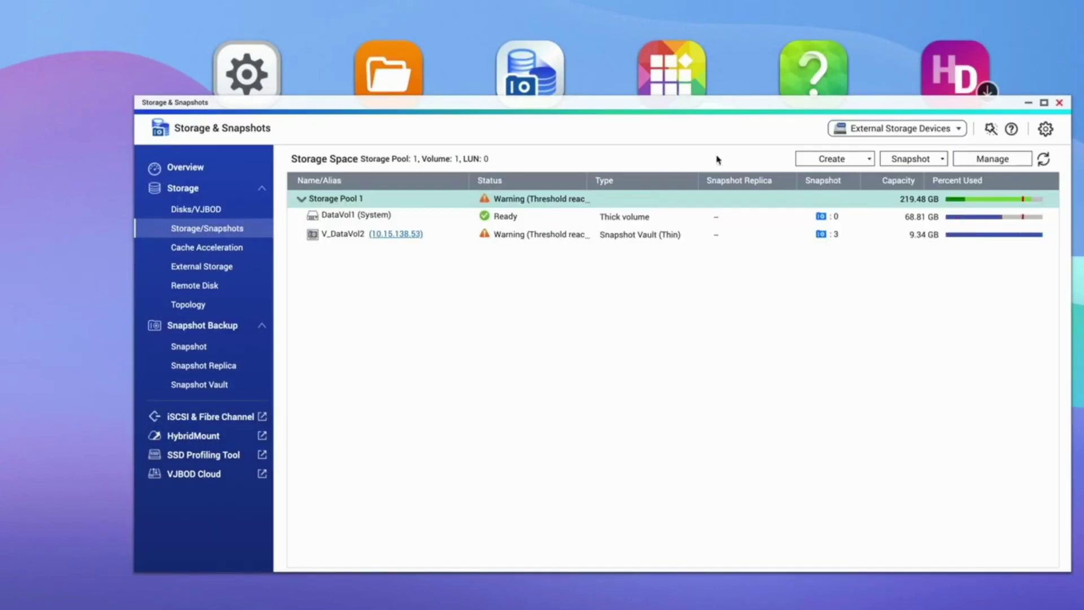
{"action": "left_click", "coordinate": [818, 160]}
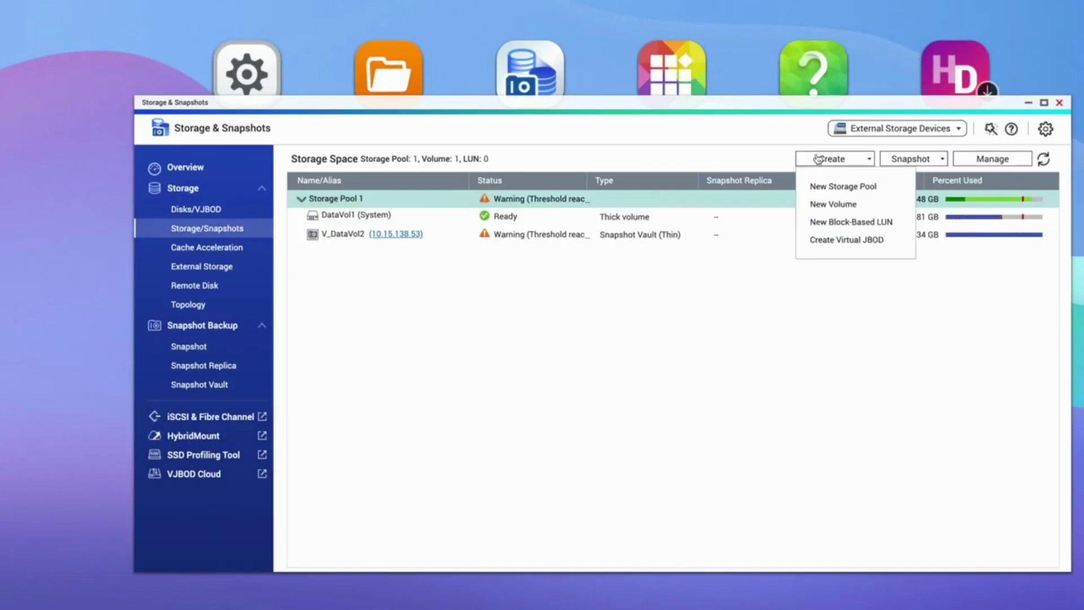
{"action": "left_click", "coordinate": [839, 184]}
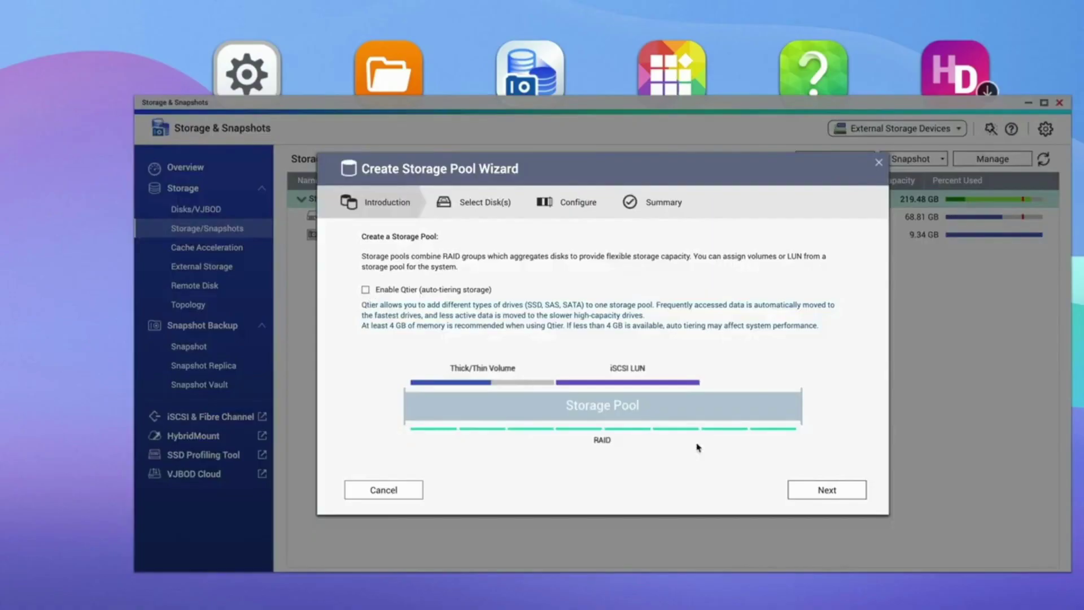
{"action": "left_click", "coordinate": [807, 499]}
{"action": "left_click", "coordinate": [458, 359]}
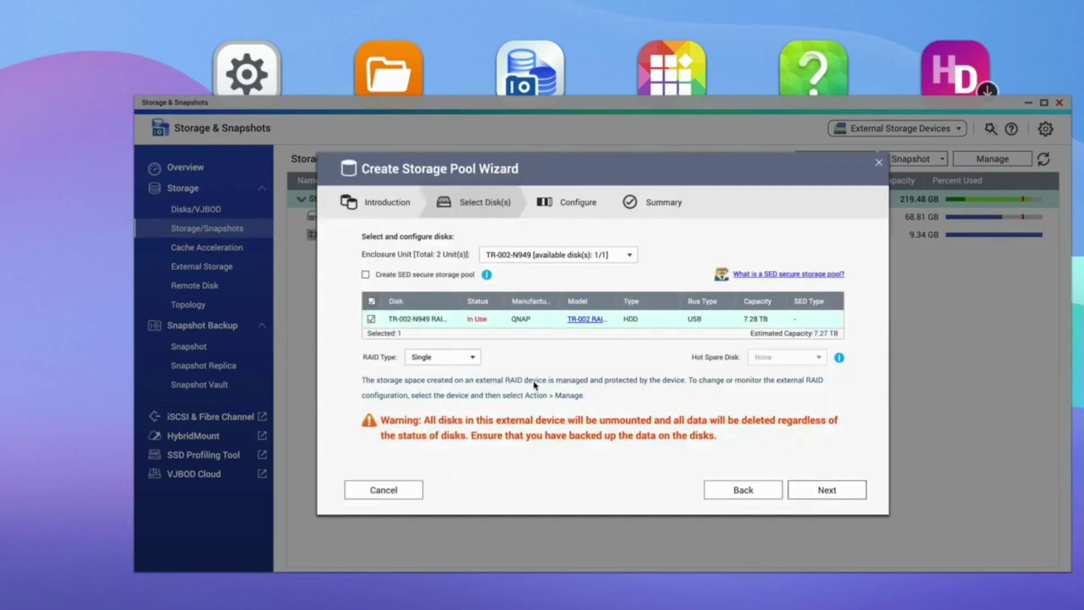
{"action": "left_click", "coordinate": [857, 488]}
{"action": "left_click", "coordinate": [847, 489]}
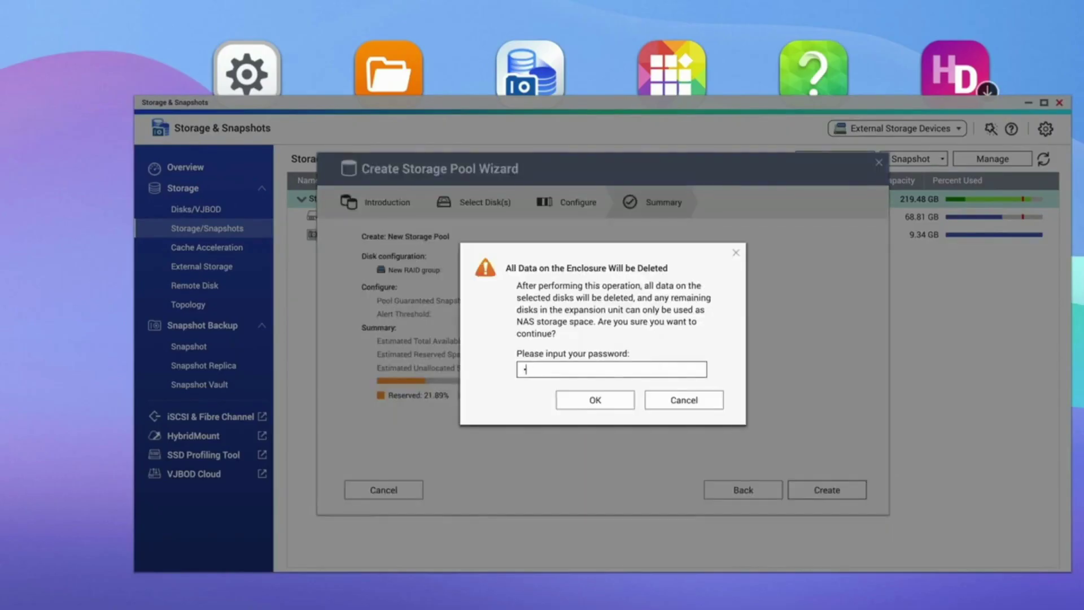
{"action": "left_click", "coordinate": [613, 397]}
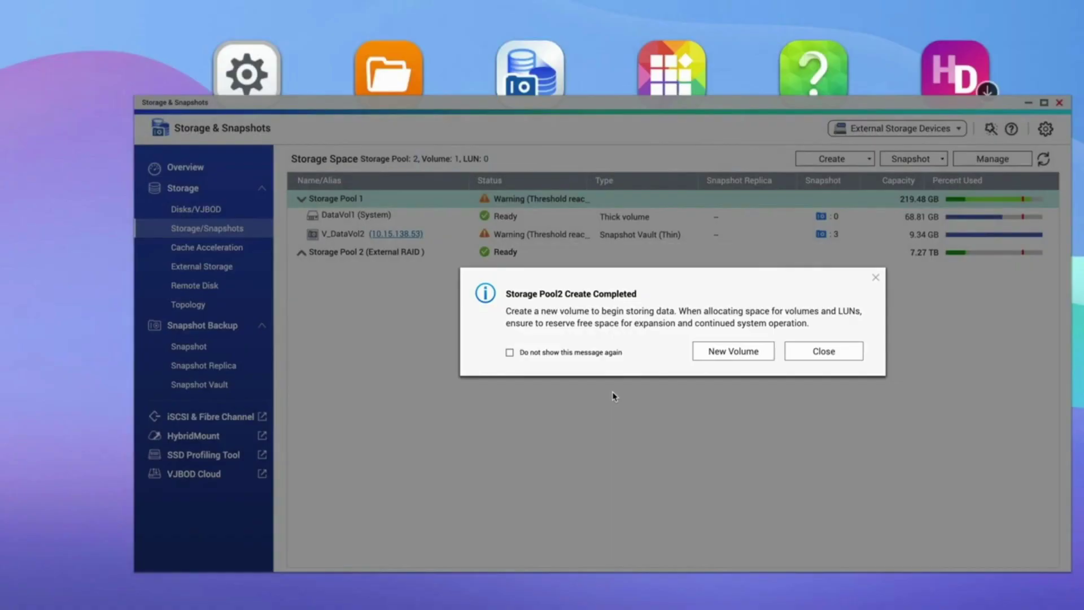
{"action": "left_click", "coordinate": [744, 352]}
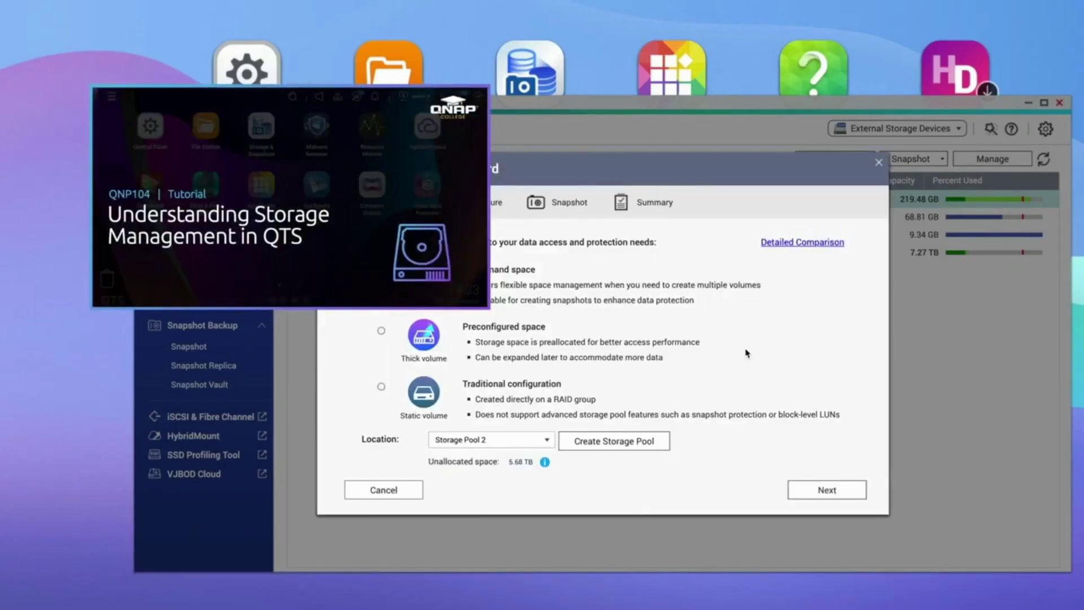
Finish the Create Volume Wizard to create the thick volume DataVol2 on Storage Pool 2
{"action": "left_click", "coordinate": [820, 493]}
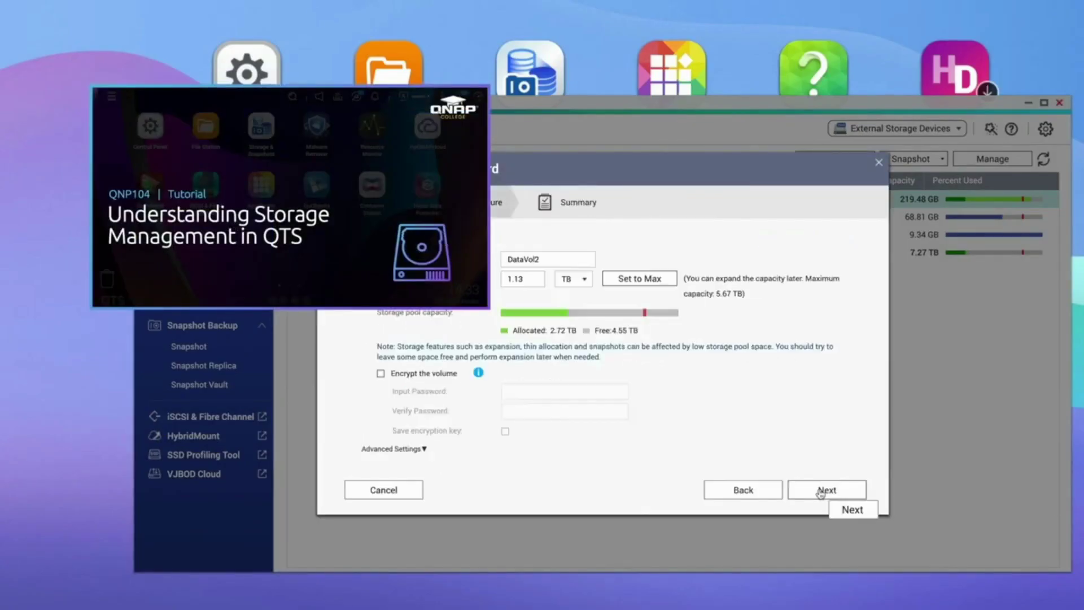
{"action": "left_click", "coordinate": [820, 493]}
{"action": "left_click", "coordinate": [820, 492]}
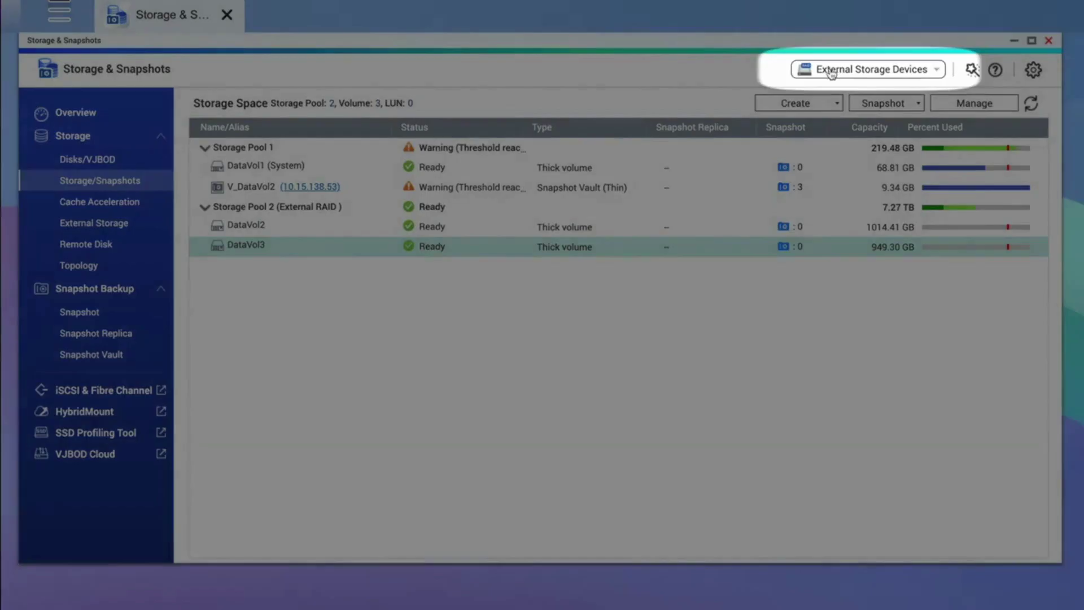
Open External Storage Device Management from the External Storage Devices menu
{"action": "left_click", "coordinate": [831, 71]}
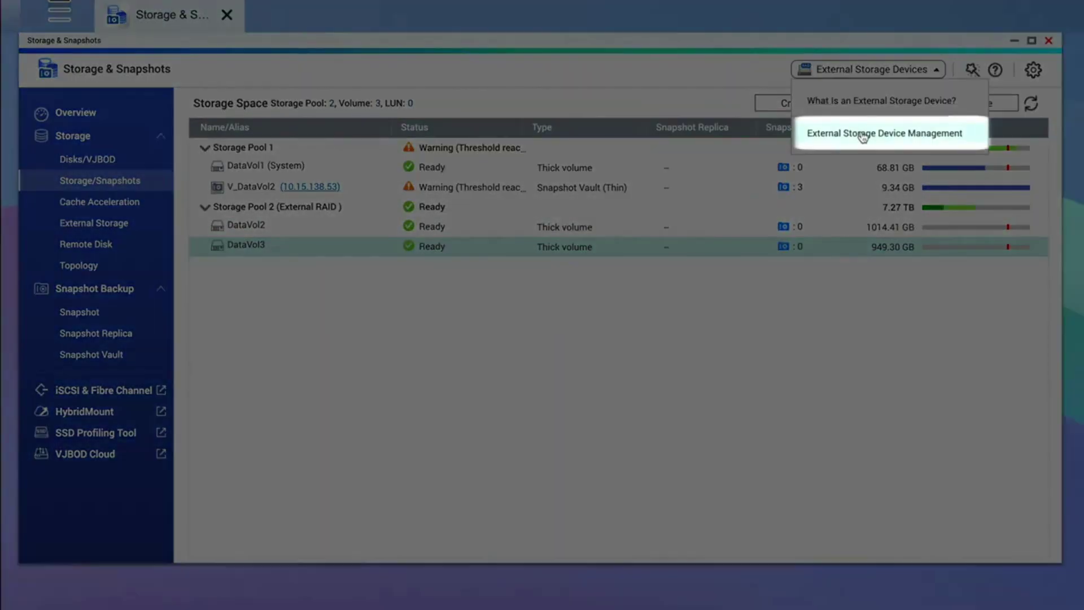
{"action": "left_click", "coordinate": [861, 135]}
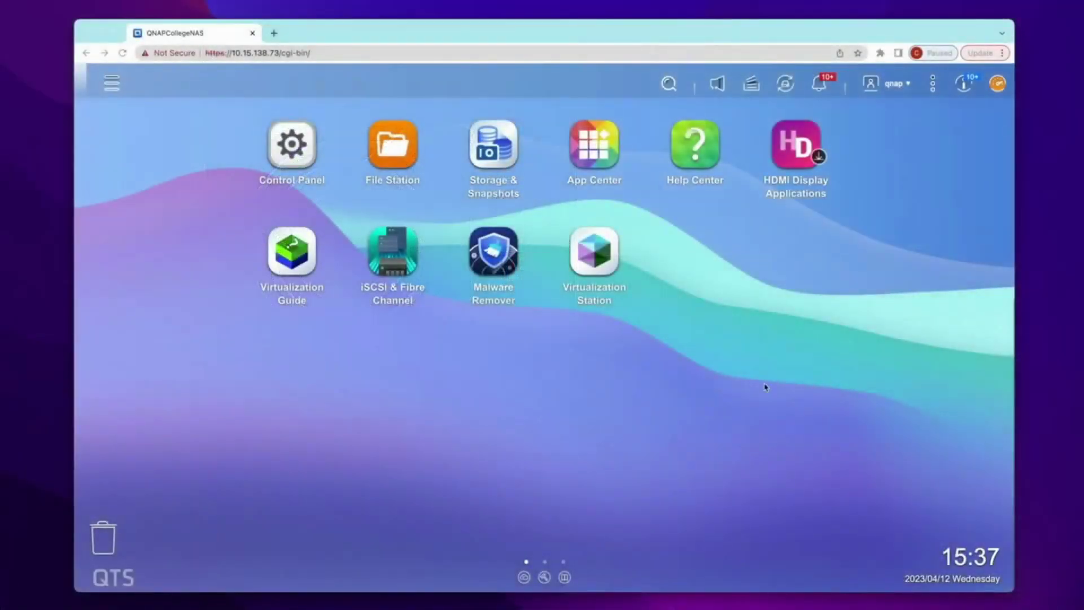
Abandon the storage pool wizard after the RAID lock warning and show the External Storage list
{"action": "left_click", "coordinate": [499, 158]}
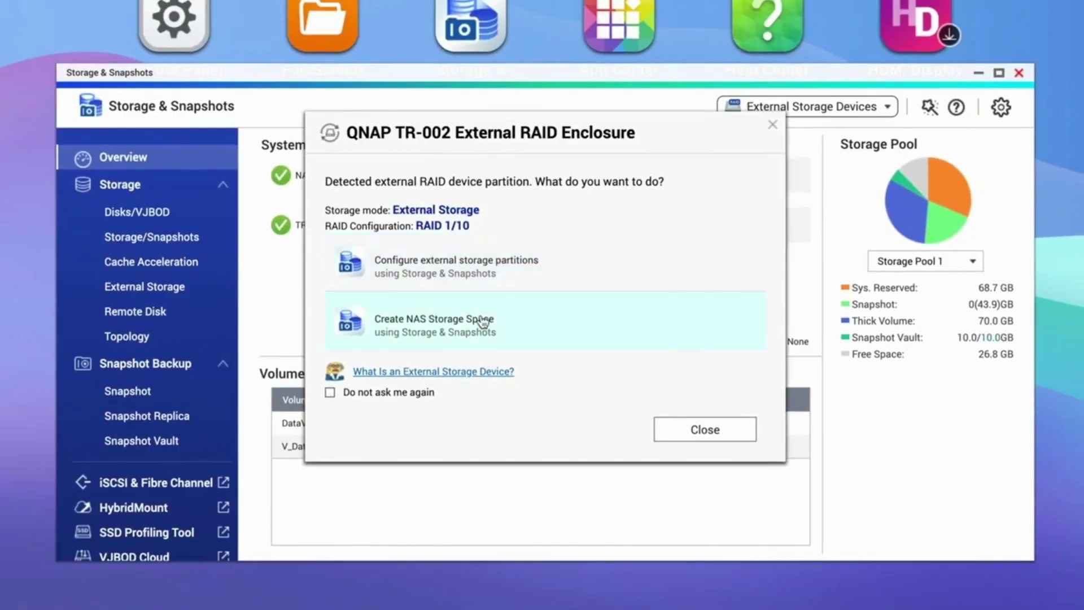
{"action": "left_click", "coordinate": [483, 320]}
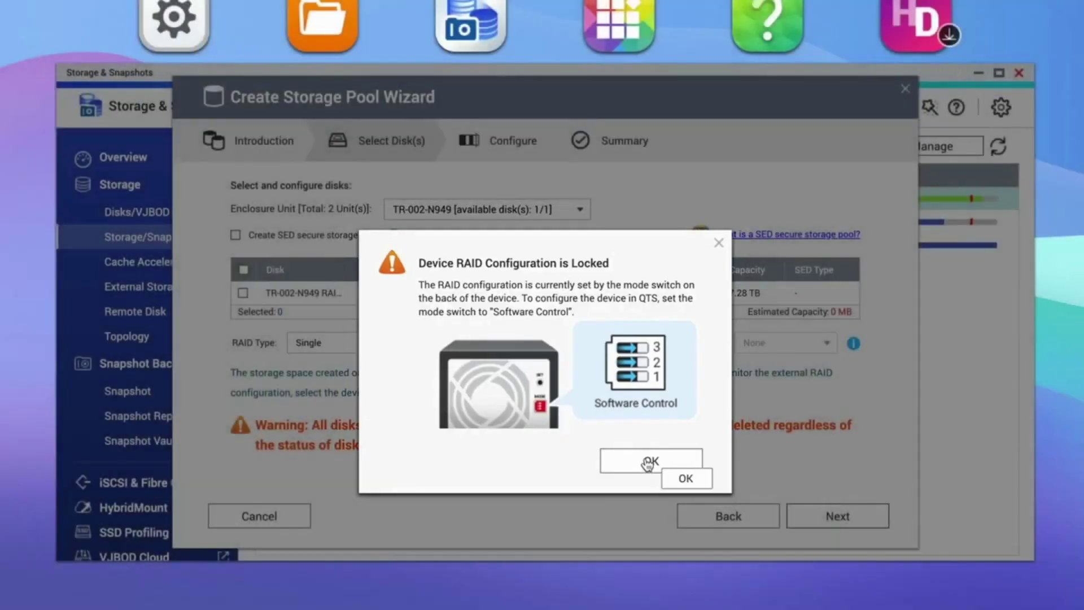
{"action": "left_click", "coordinate": [649, 461]}
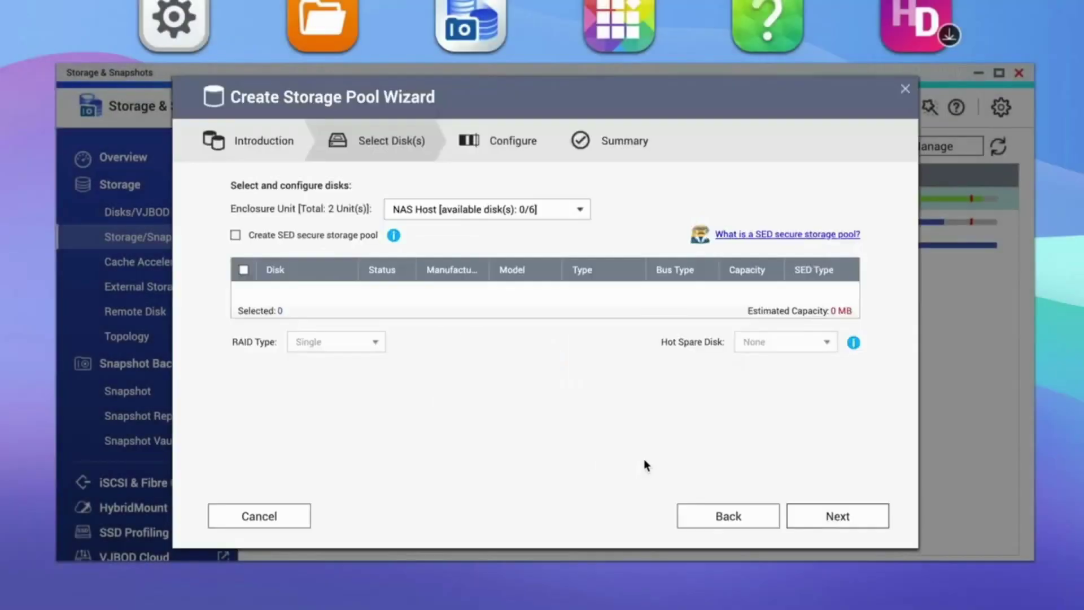
{"action": "left_click", "coordinate": [697, 517]}
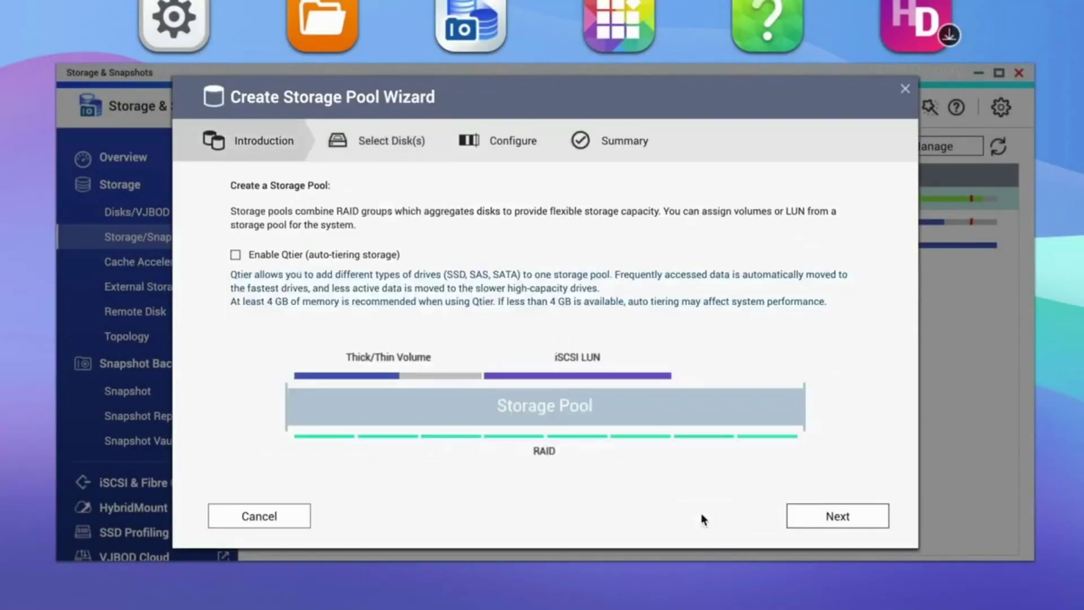
{"action": "left_click", "coordinate": [275, 512]}
{"action": "left_click", "coordinate": [161, 289]}
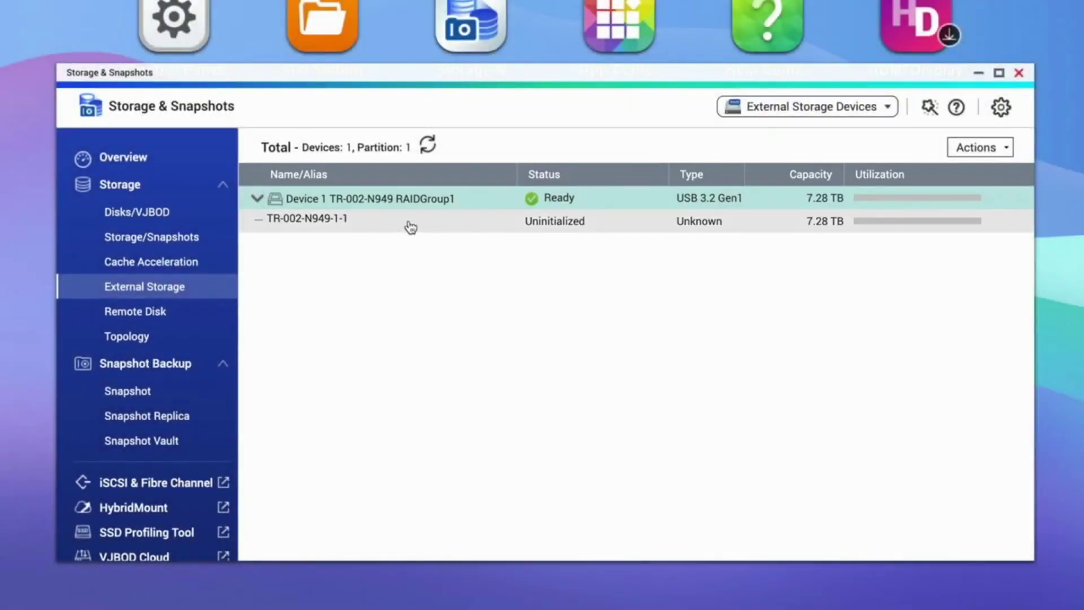
Open the Format Partition dialog for the uninitialized TR-002-N949-1-1 partition
{"action": "left_click", "coordinate": [411, 226]}
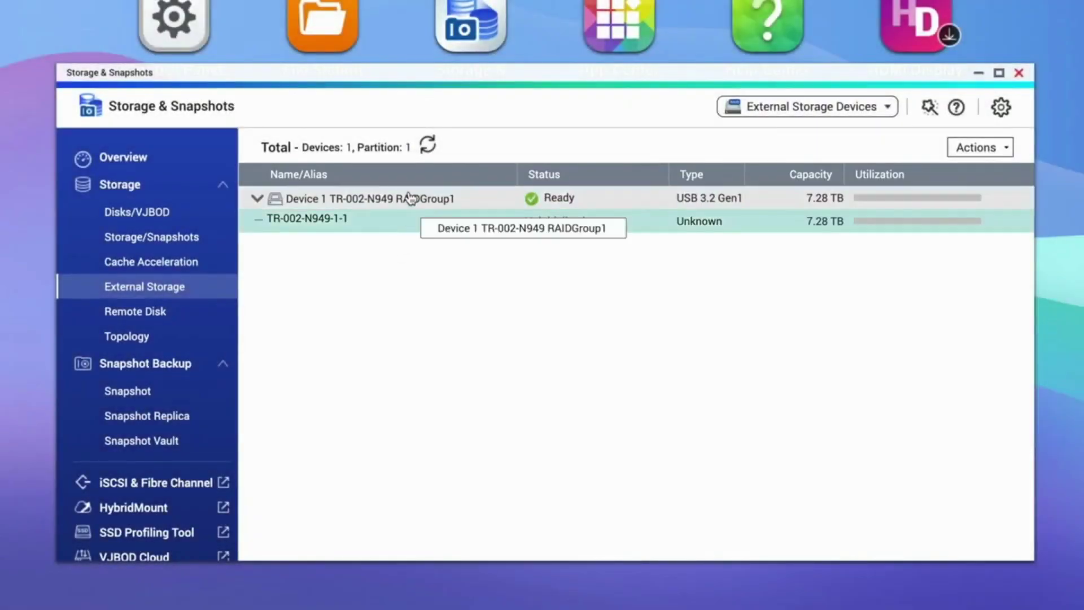
{"action": "left_click", "coordinate": [973, 148]}
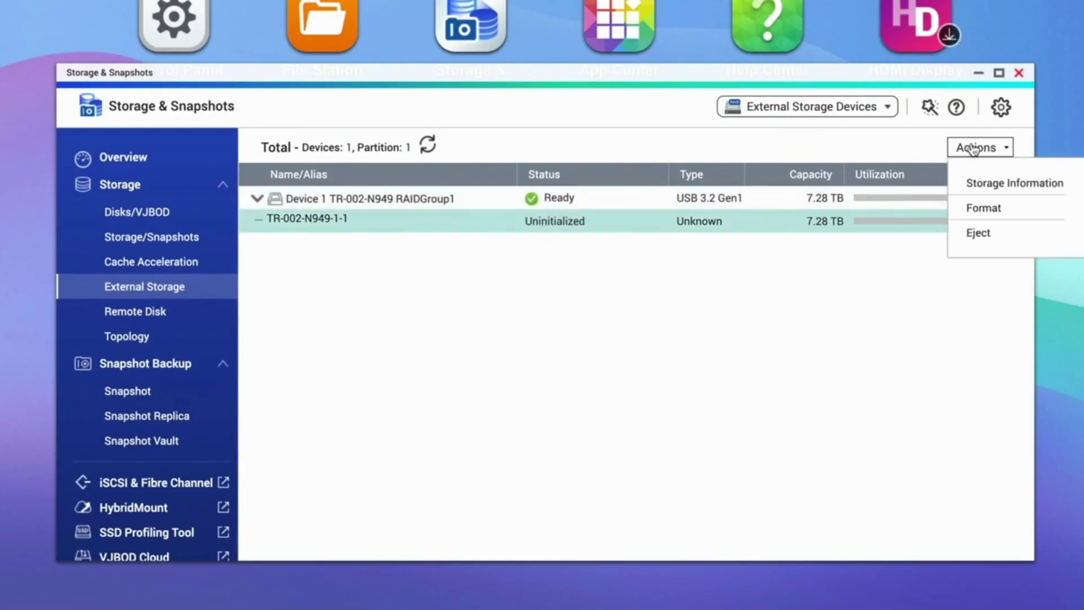
{"action": "left_click", "coordinate": [969, 209]}
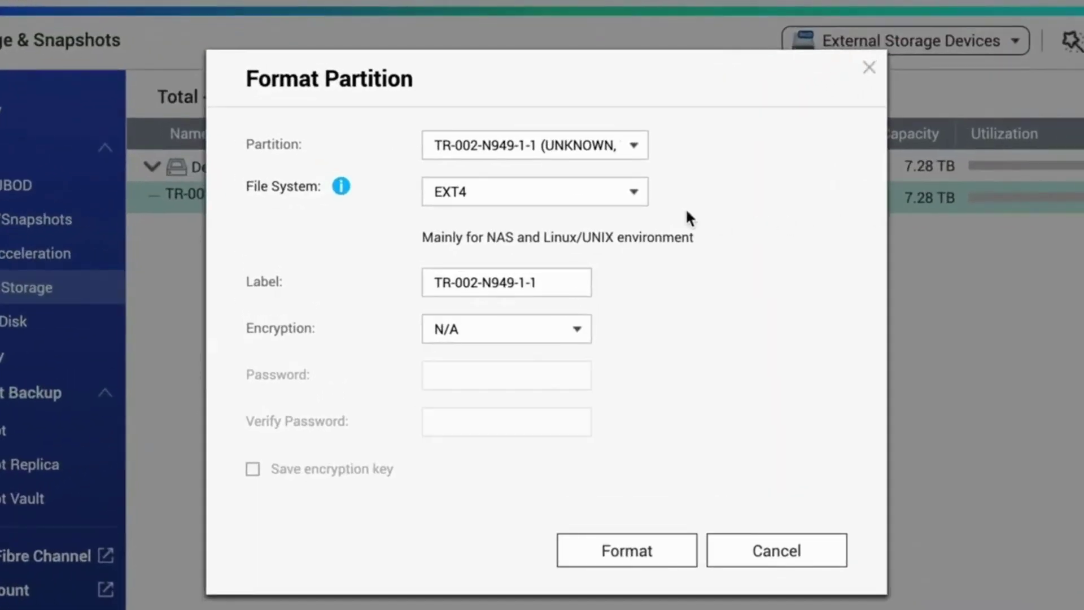
Expand the File System dropdown to see EXT4, EXT3, FAT32, NTFS, HFS+ and exFAT
{"action": "left_click", "coordinate": [629, 196]}
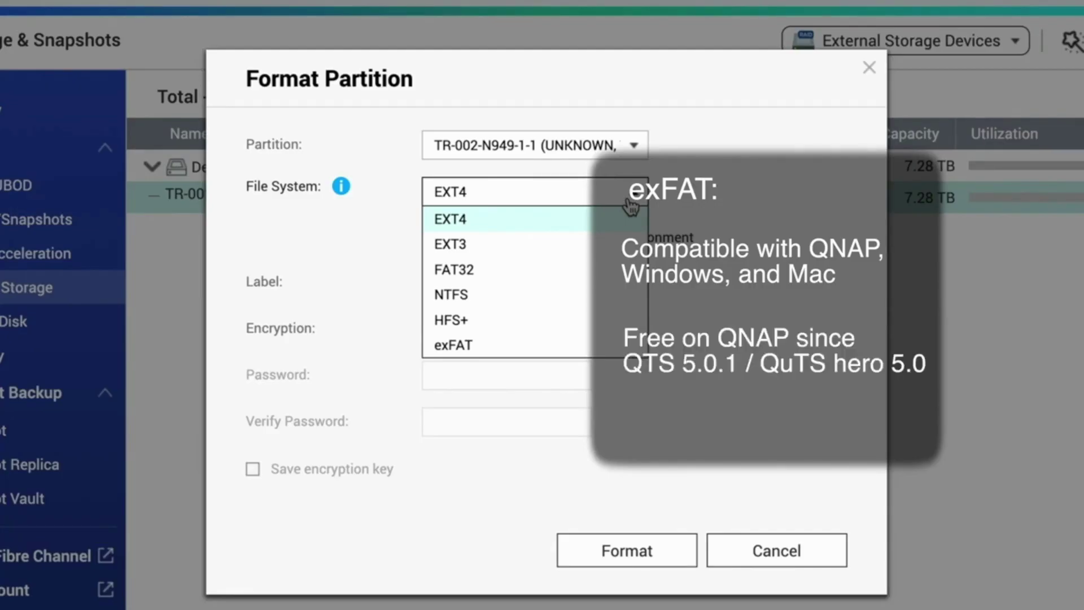
Format the partition as unencrypted exFAT labelled 'TR-002' and confirm erasing its data
{"action": "left_click", "coordinate": [554, 345]}
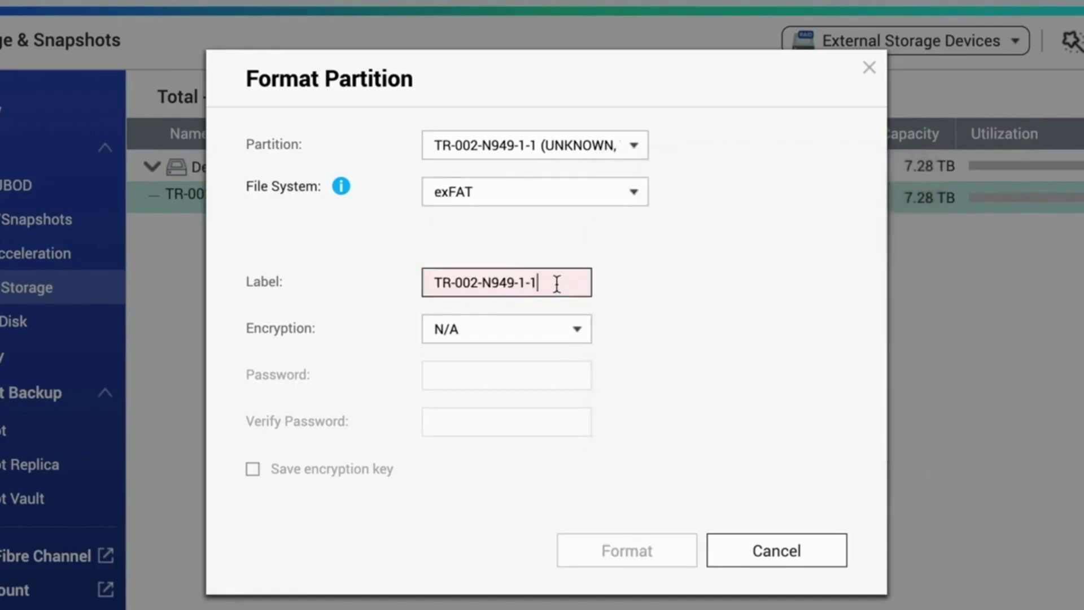
{"action": "left_click_drag", "start_coordinate": [570, 284], "coordinate": [475, 284]}
{"action": "key", "text": "BackSpace"}
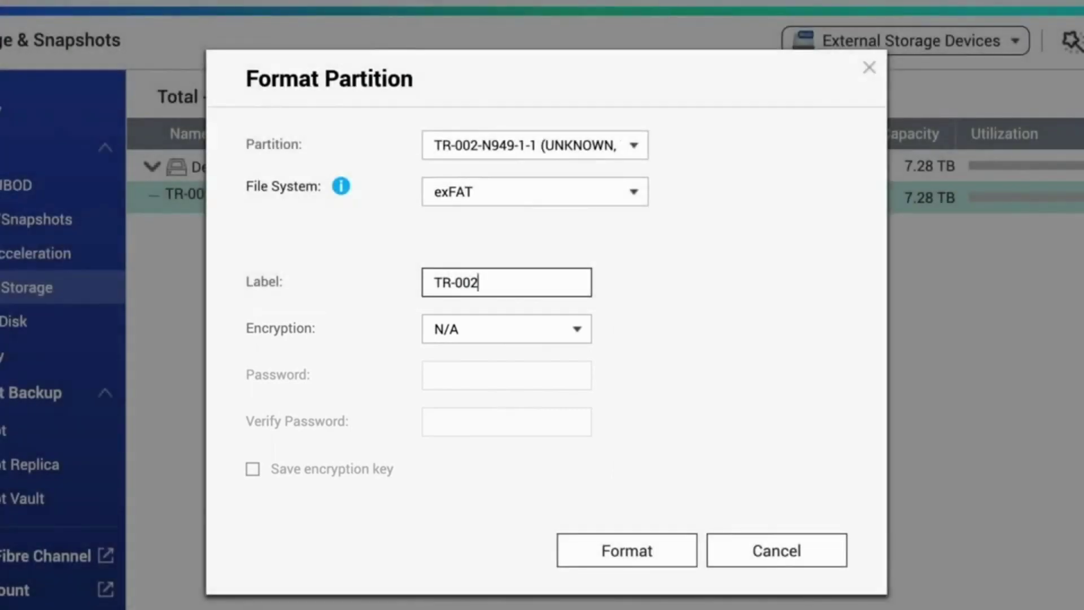
{"action": "left_click", "coordinate": [510, 333]}
{"action": "left_click", "coordinate": [610, 548]}
{"action": "left_click", "coordinate": [531, 334]}
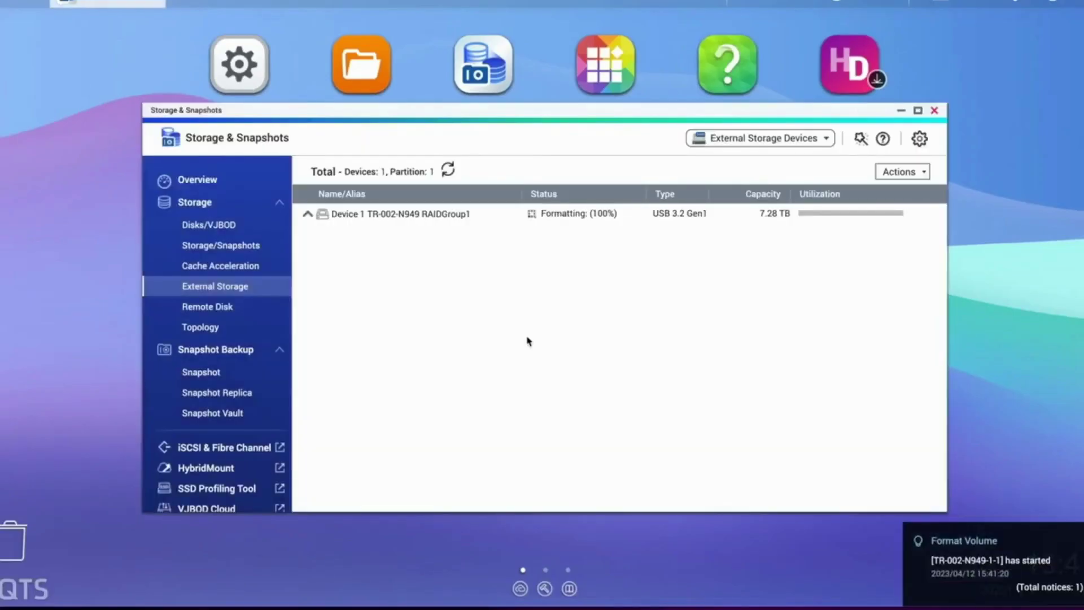